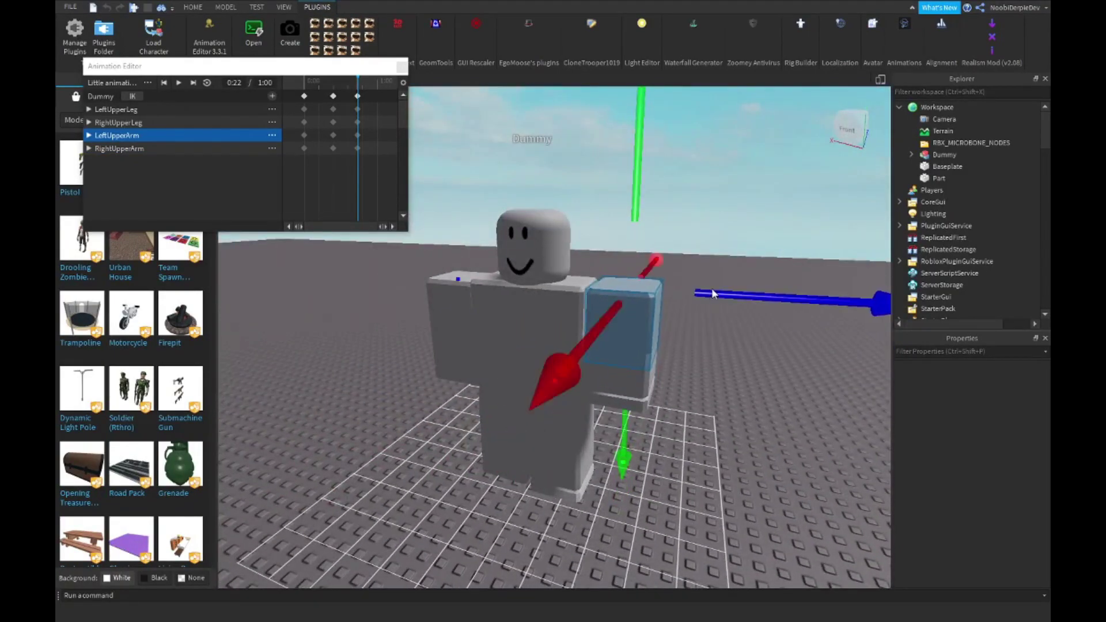
Preview the dummy's arm-and-leg dance and select the RightUpperLeg track.
click(386, 85)
click(178, 82)
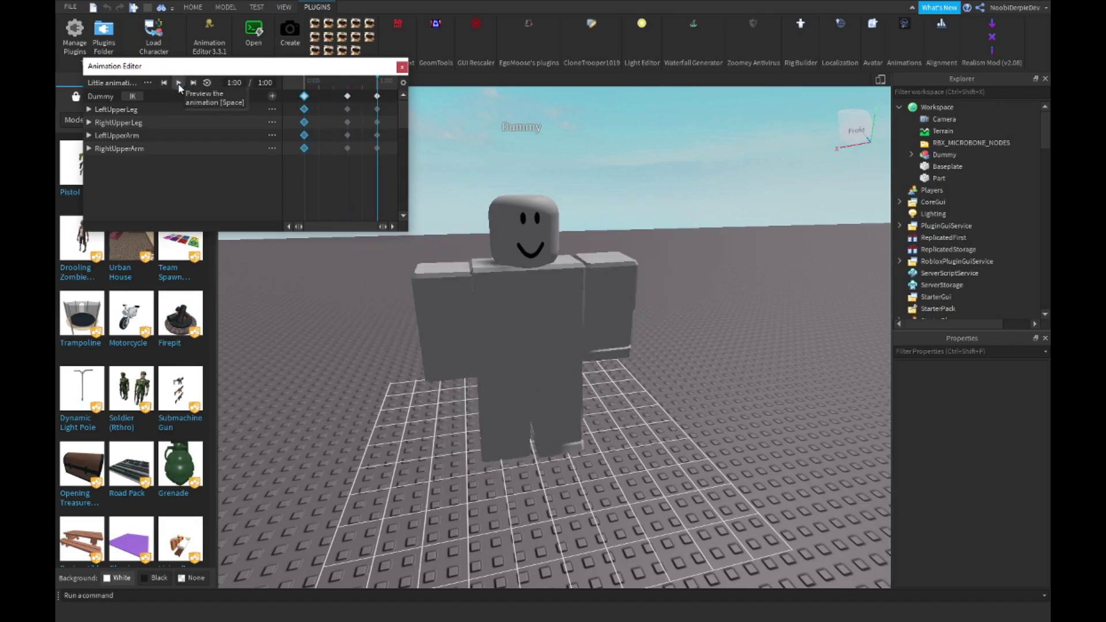
click(340, 83)
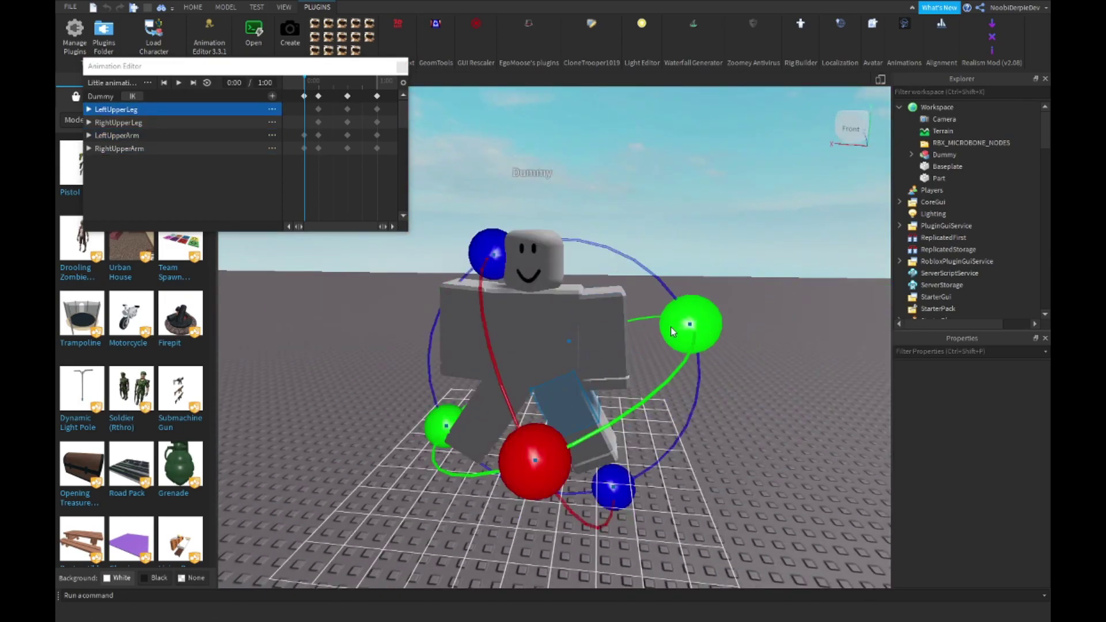
click(500, 387)
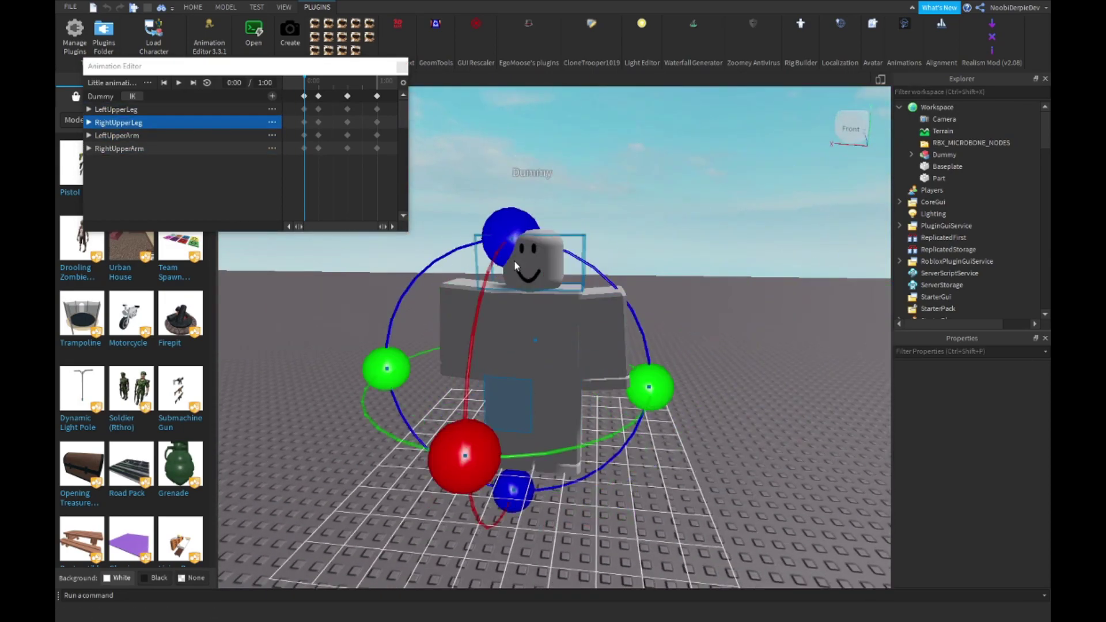
scroll(628, 248, up, 5)
scroll(625, 251, down, 5)
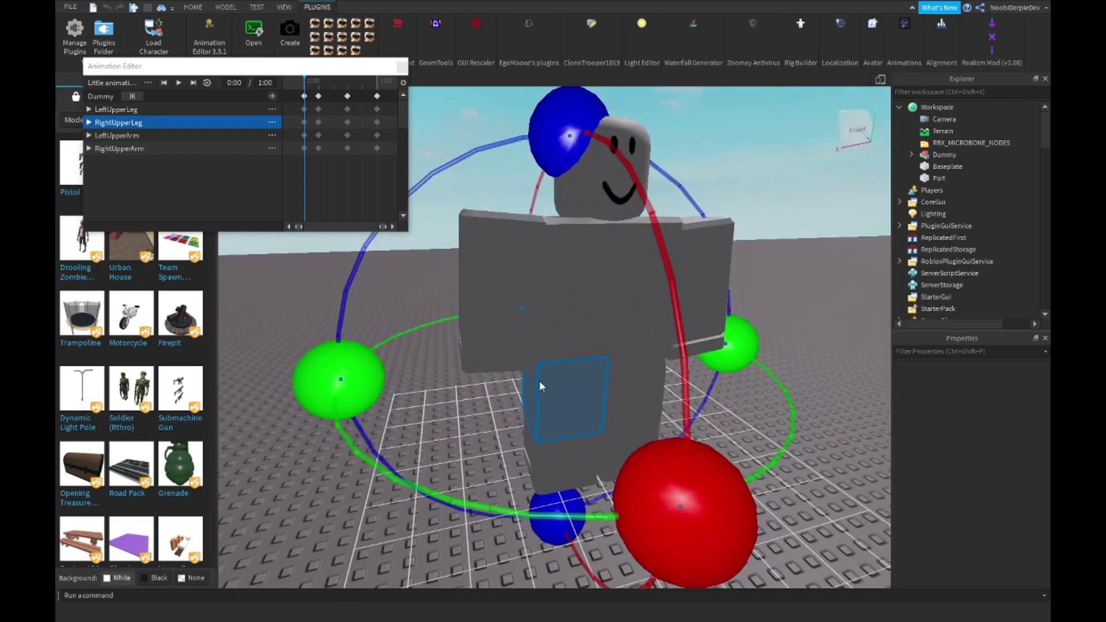
click(178, 83)
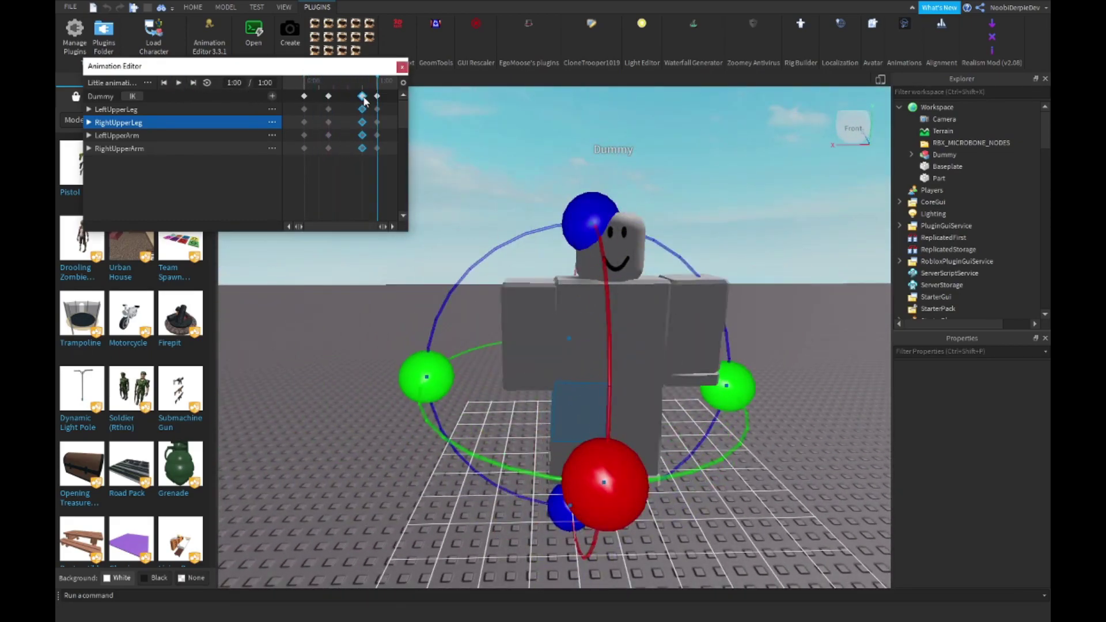
Widen and reposition the animation editor, then save the animation with Save As.
drag(407, 173, 599, 173)
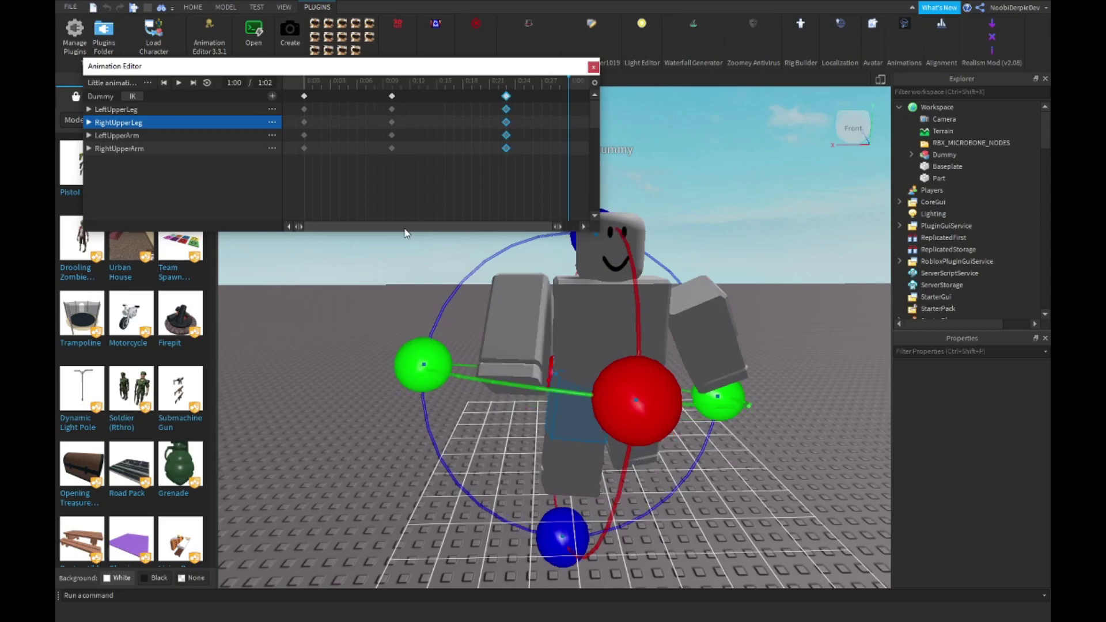
drag(177, 66, 158, 9)
click(160, 28)
click(130, 27)
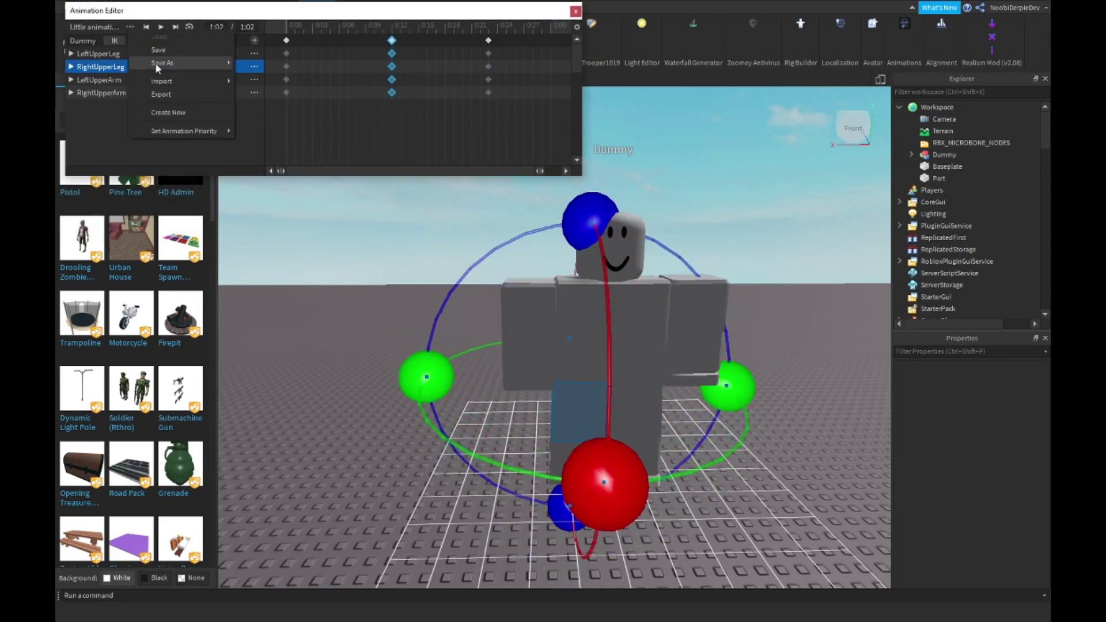
click(273, 170)
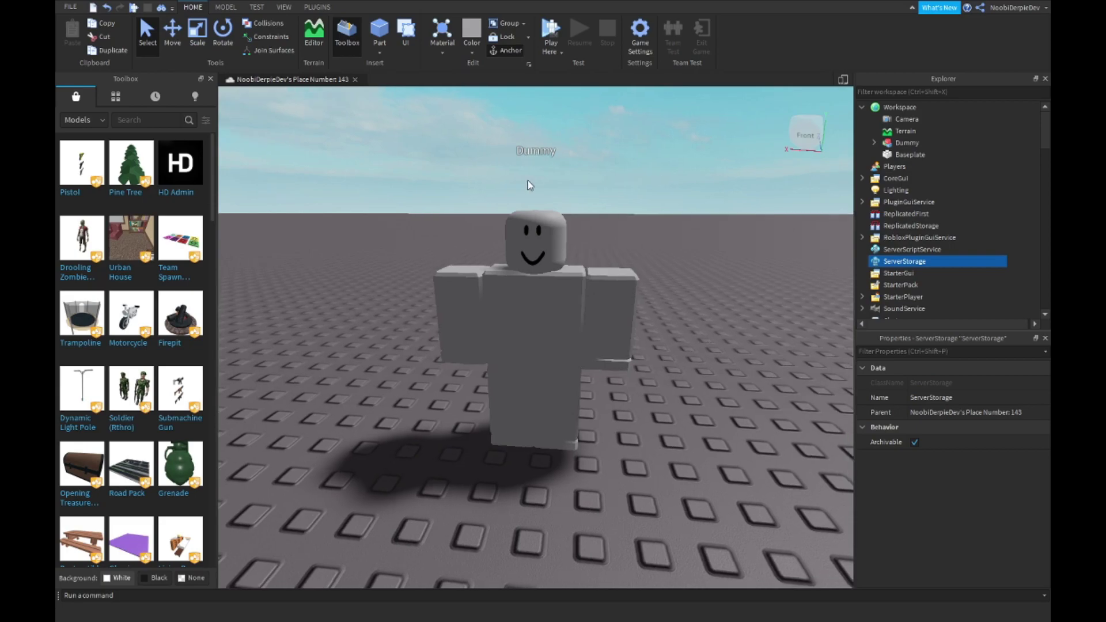
Add a ServerScriptService script with PlayerAdded and CharacterAdded handlers referencing ReplicatedStorage.
mouse_move(528, 181)
right_down()
mouse_move(515, 180)
mouse_move(560, 164)
right_up()
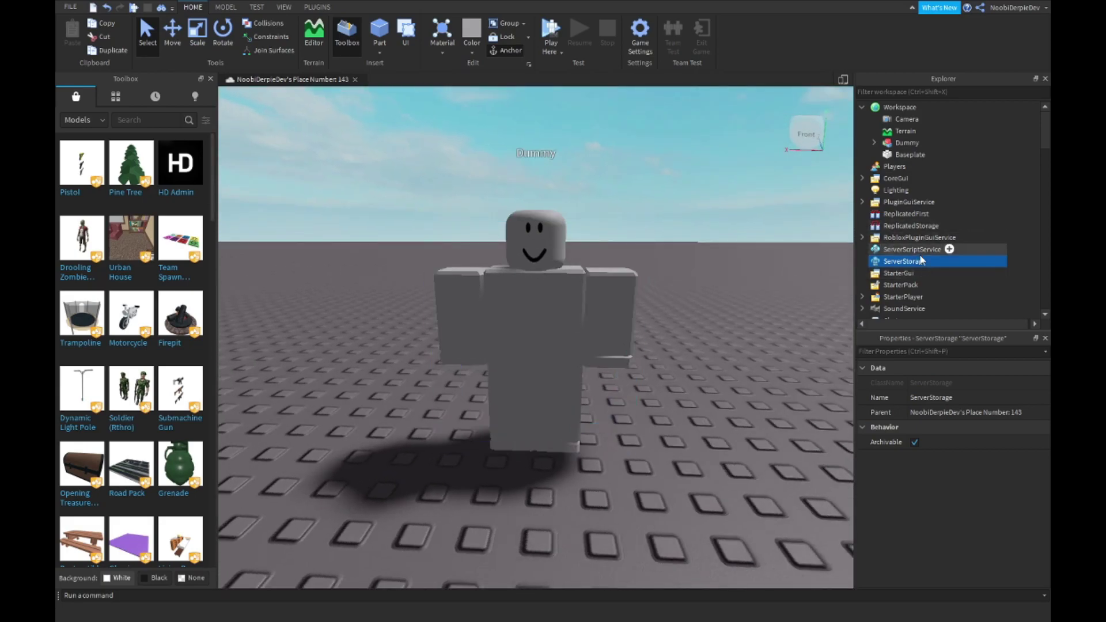
click(949, 249)
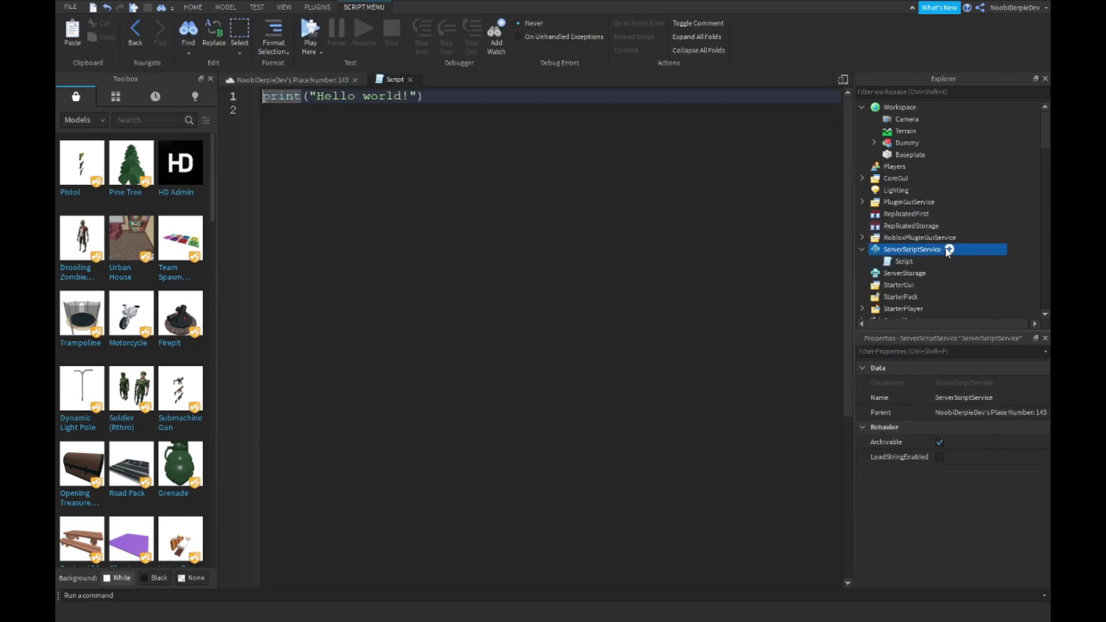
key(ctrl+a)
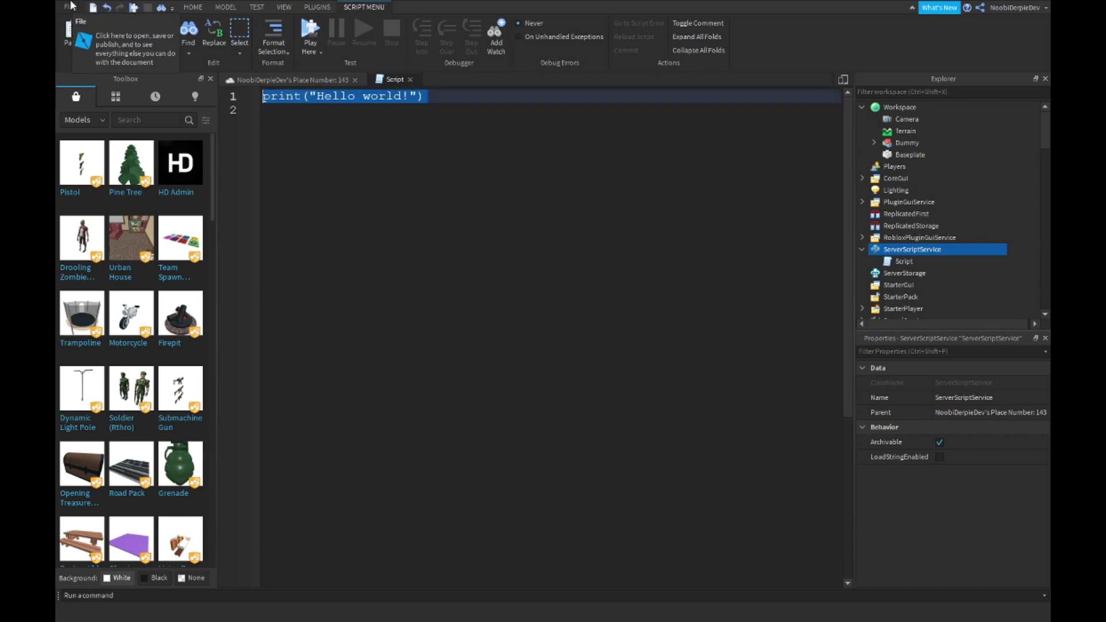
text(game.Players.PlayerAdded)
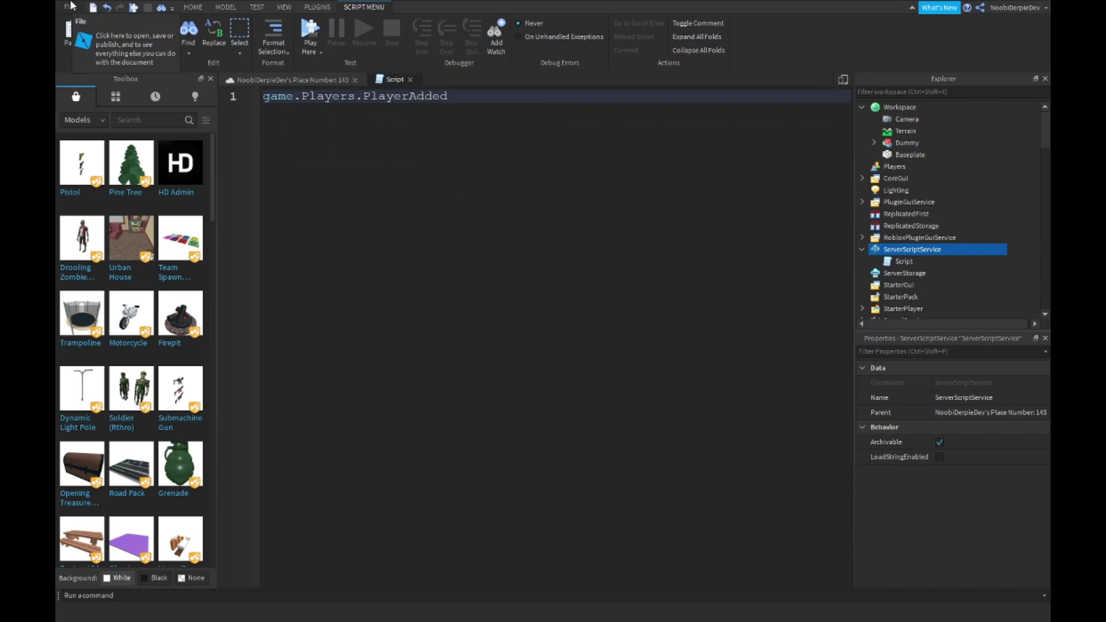
text(:Connect(function(pl)
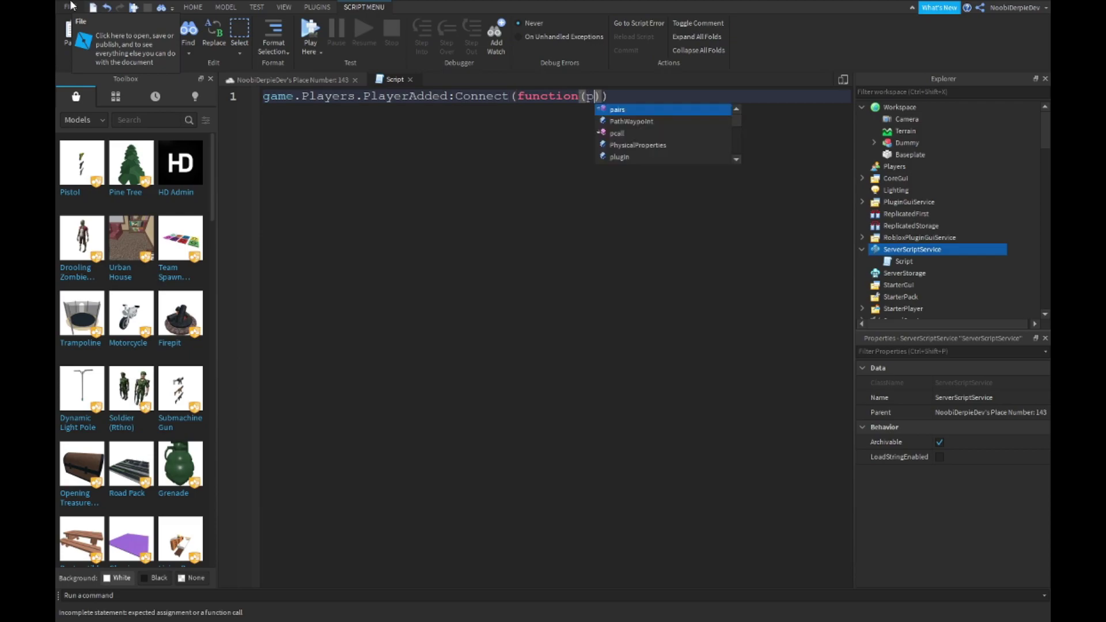
text(ayer))
key(Return)
text(player.CharacterAdded)
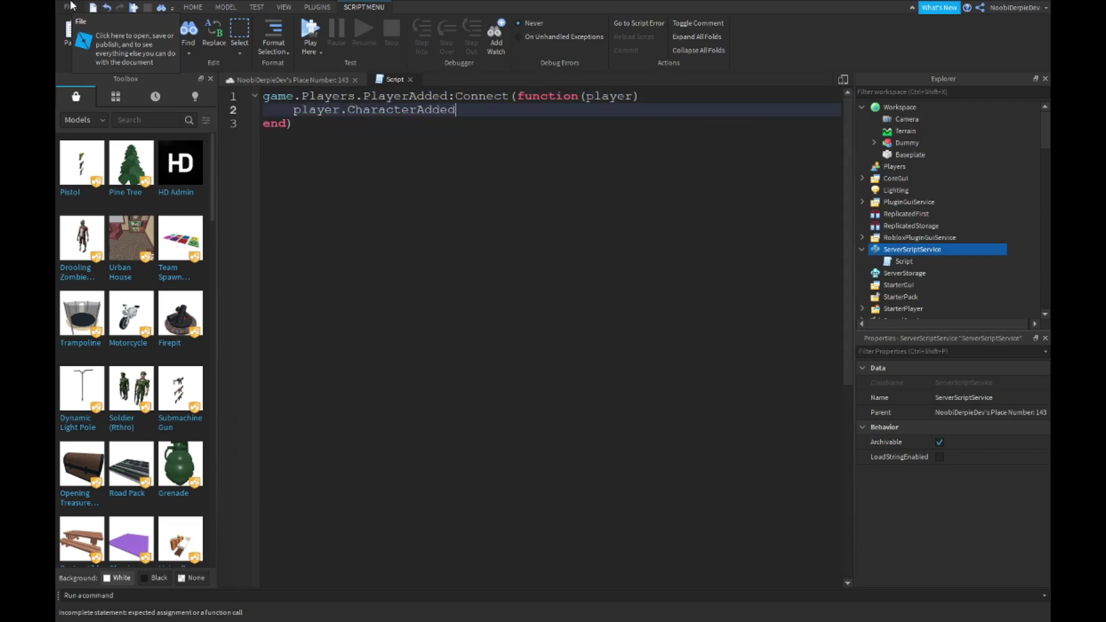
text(:Connect(function()
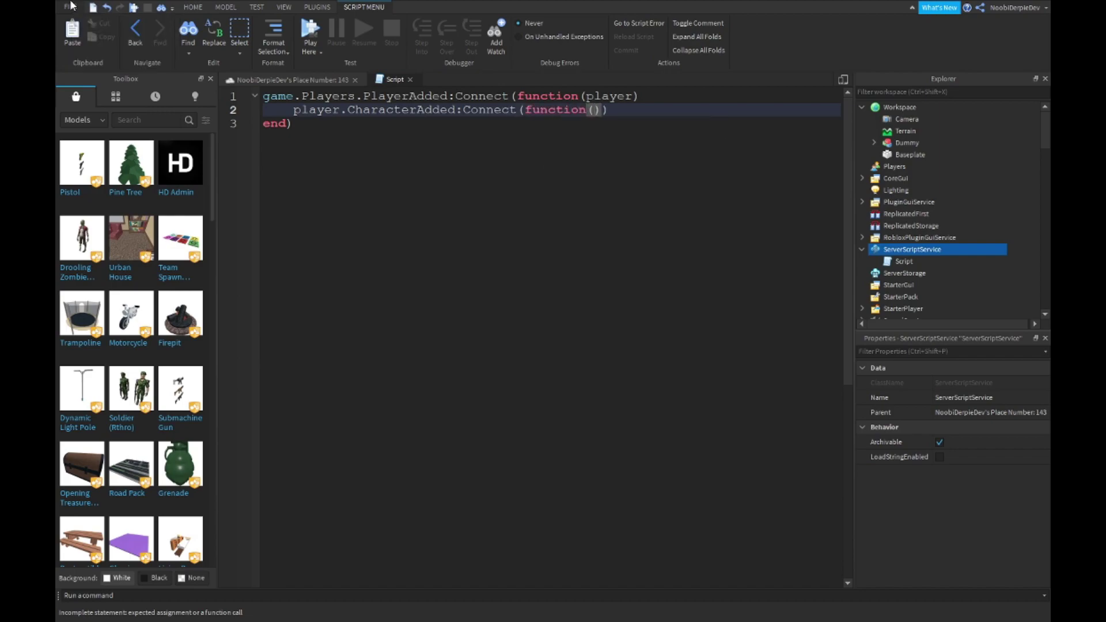
text(char))
key(Return)
text(if c)
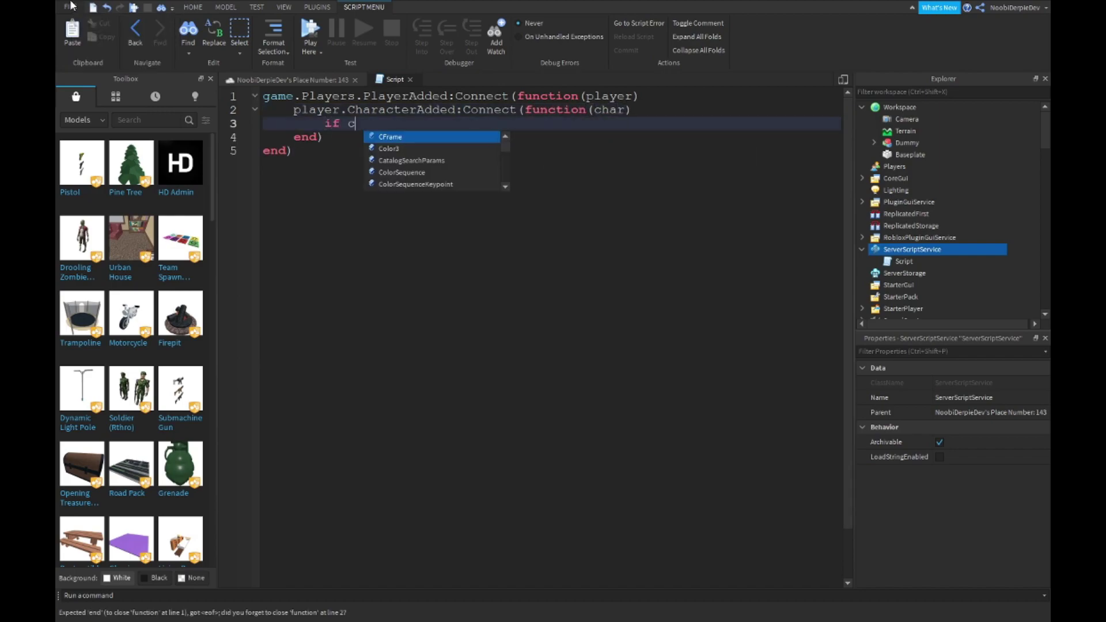
text(har then)
key(Return)
text(g)
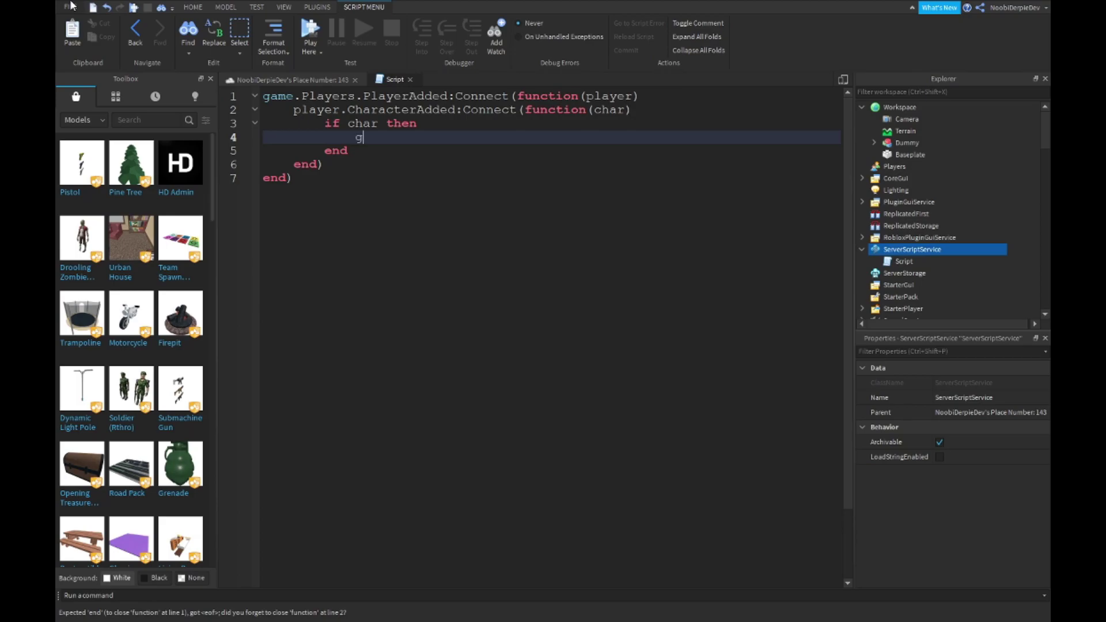
text(ame.Rep)
key(Tab)
text(.)
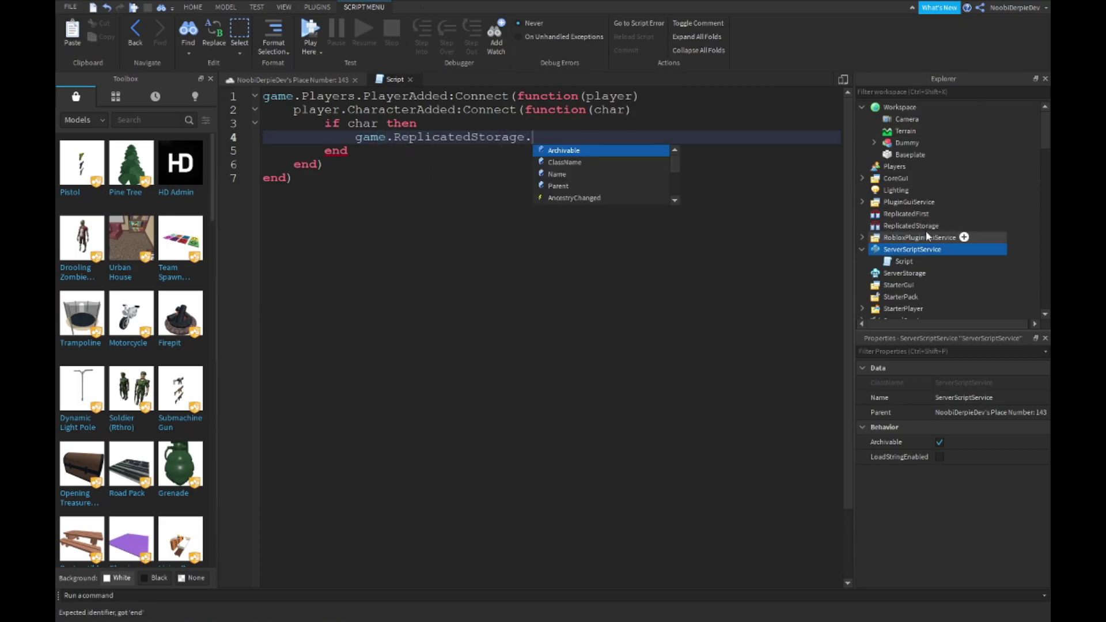
Insert two RemoteEvents into ReplicatedStorage, naming the second one RemoteEvent2.
click(945, 225)
text(remote)
click(903, 260)
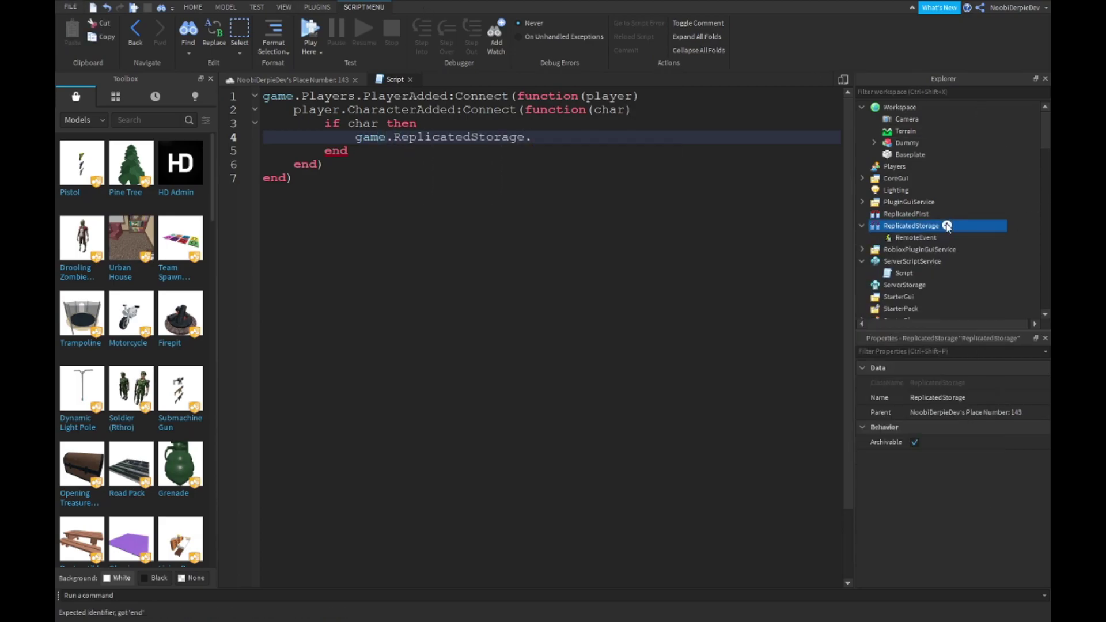
click(905, 237)
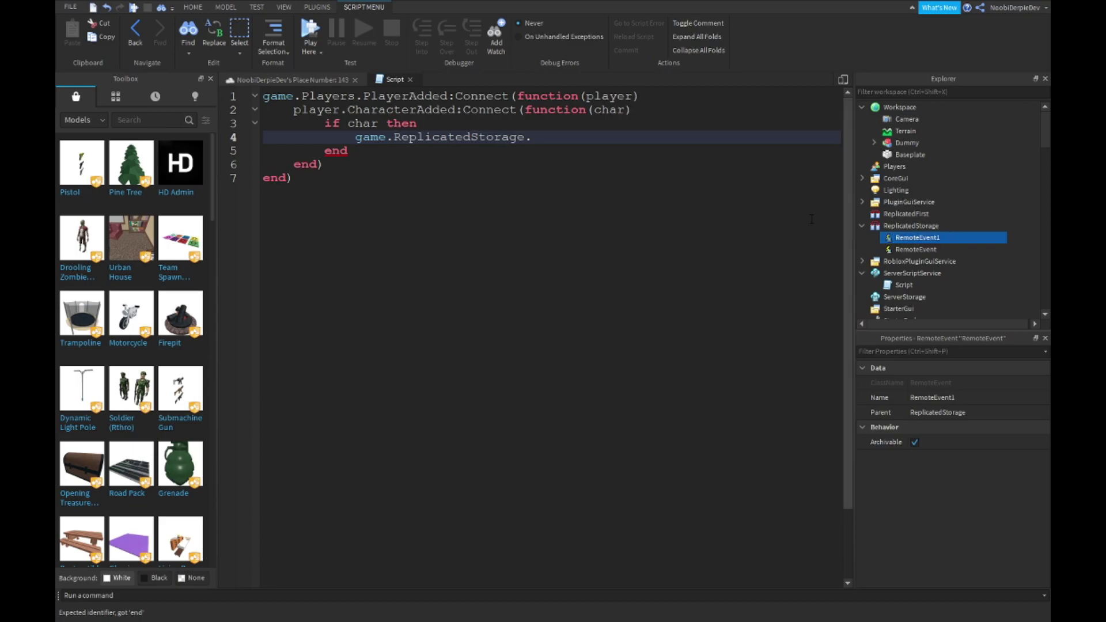
key(Down)
key(F2)
text(RemoteEvent2)
key(Return)
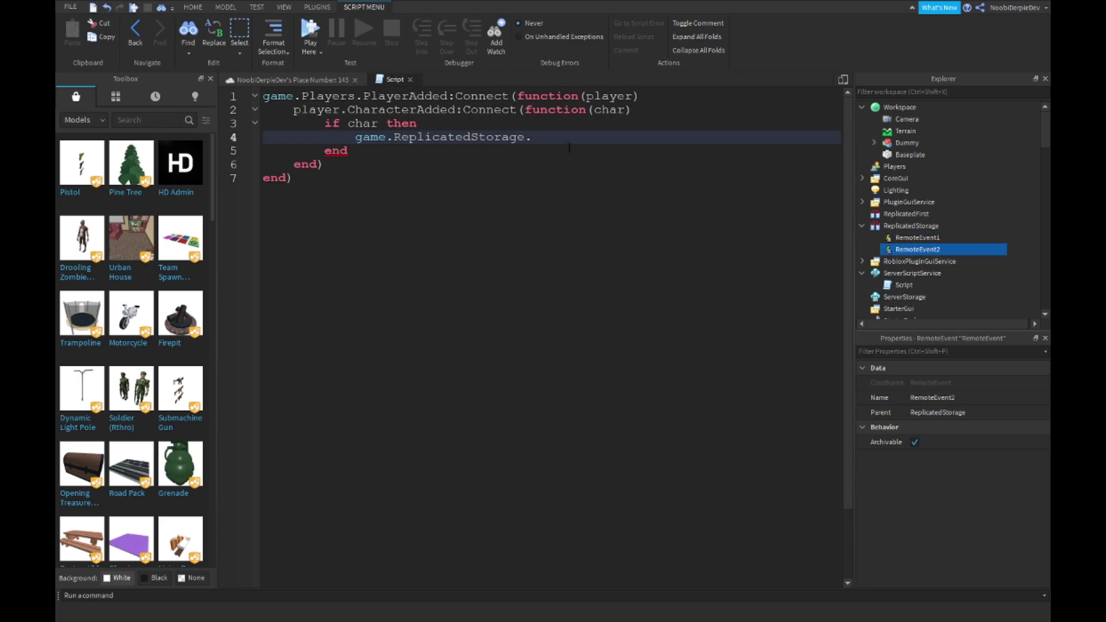
Finish line 4 of the script so it calls RemoteEvent1:FireAllClients.
click(563, 142)
text(re)
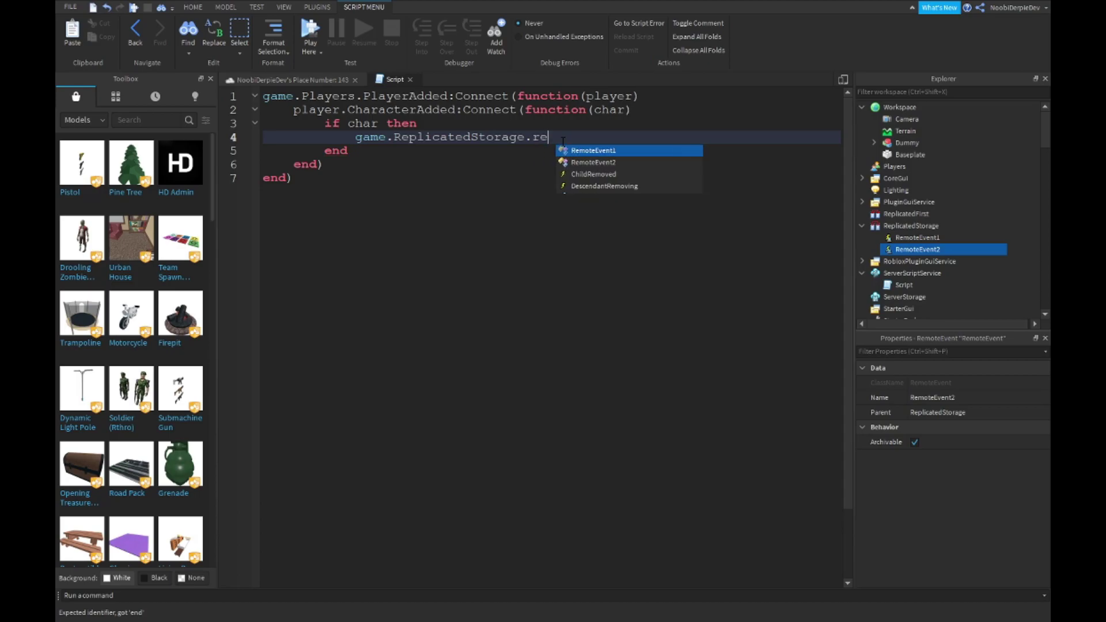
key(Tab)
text(:Fi)
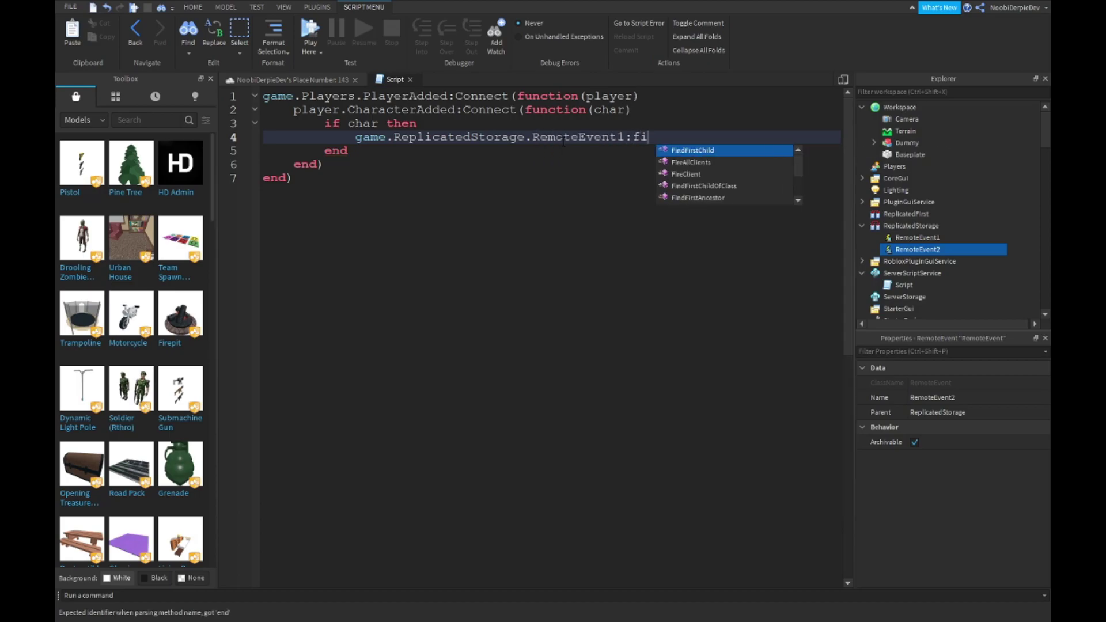
text(reAl)
key(Tab)
text(()
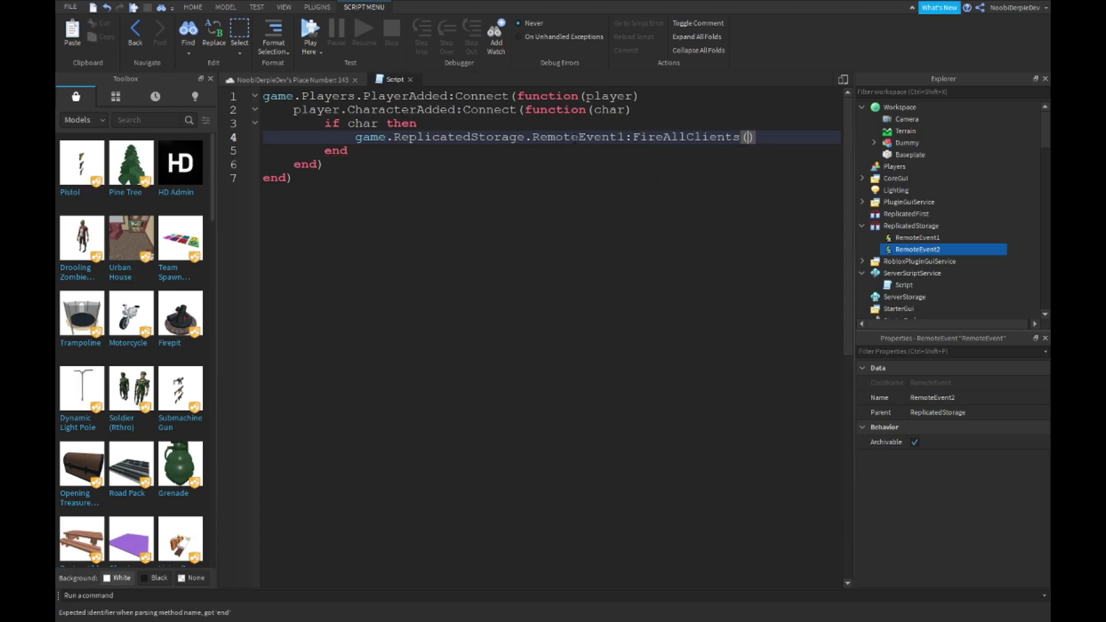
Insert a LocalScript into StarterGui and select its default print line for replacement.
click(410, 77)
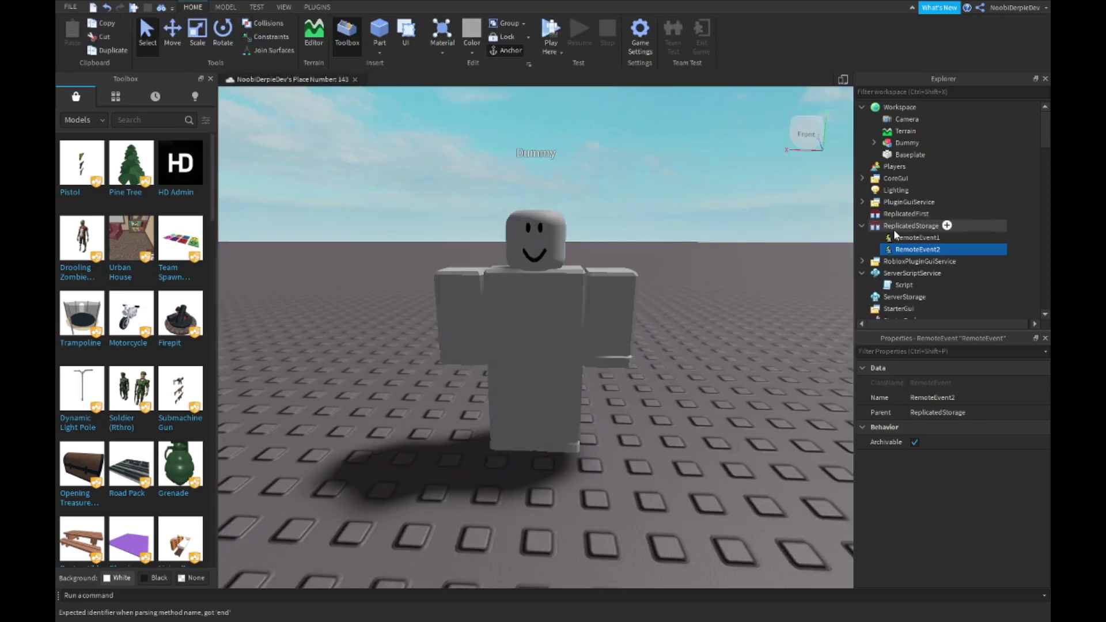
scroll(890, 231, down, 4)
click(898, 166)
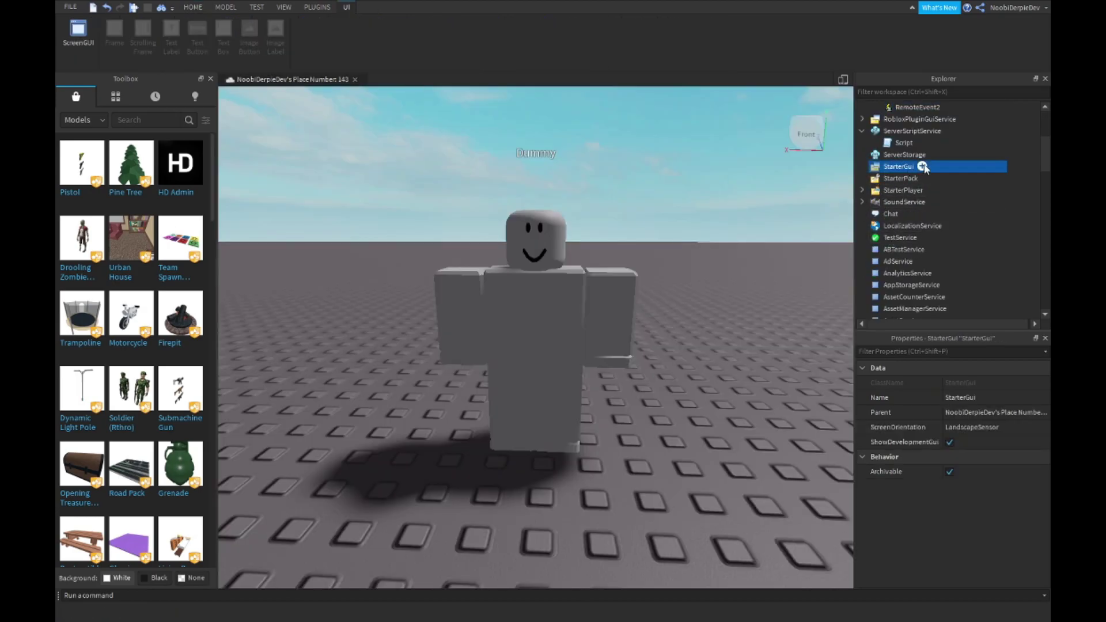
click(902, 237)
key(ctrl+a)
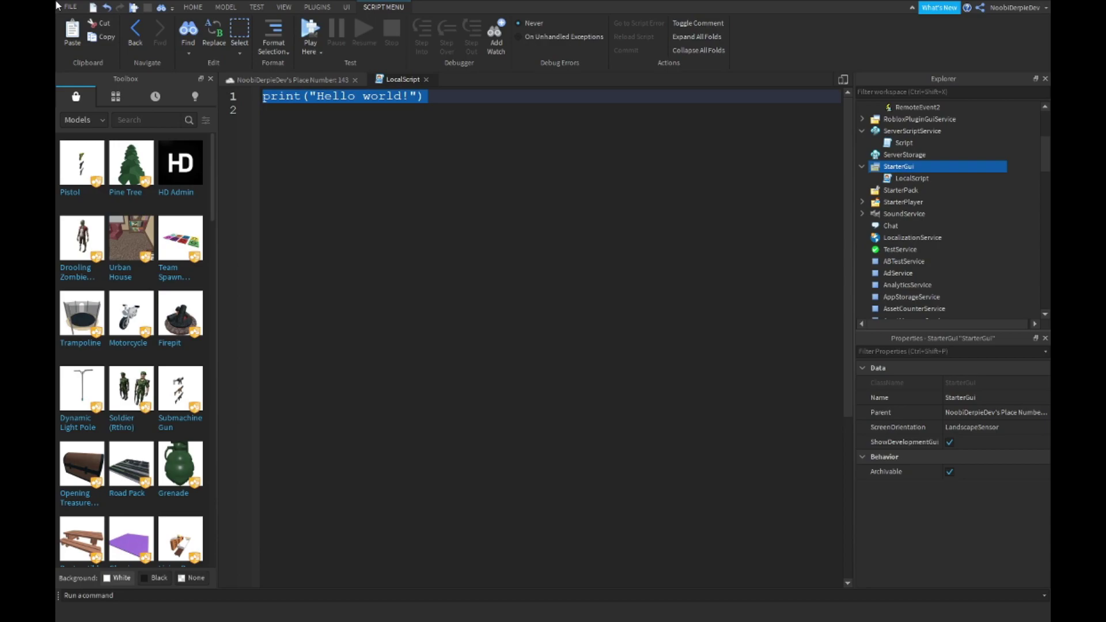
text(game.repl)
Write the ReplicatedStorage.RemoteEvent1.OnClientEvent:Connect function handler.
key(Tab)
text(.)
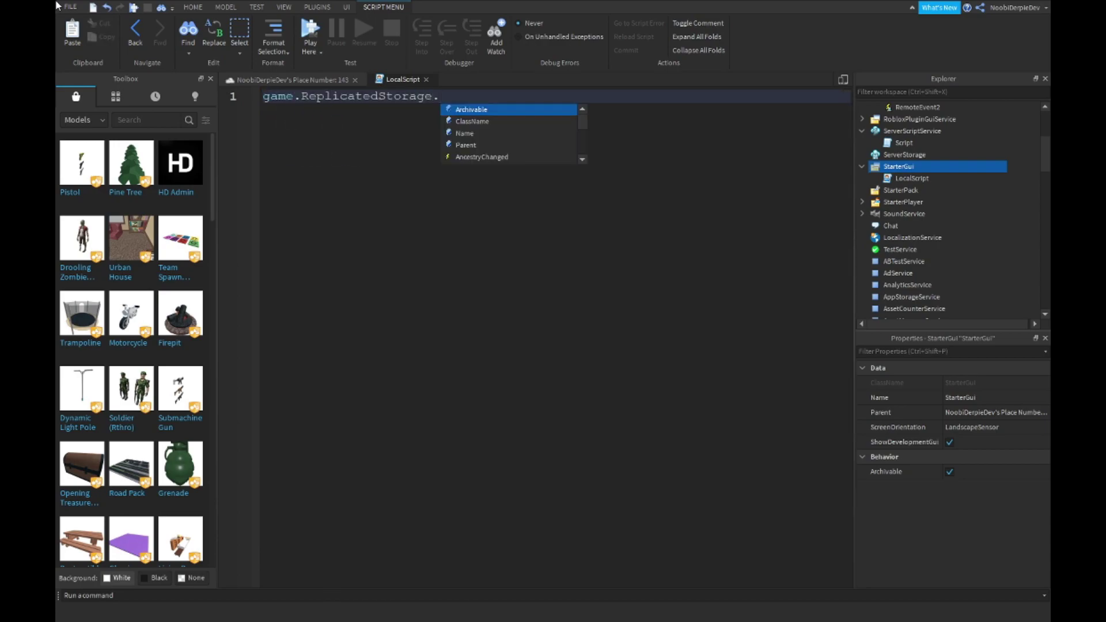
text(re)
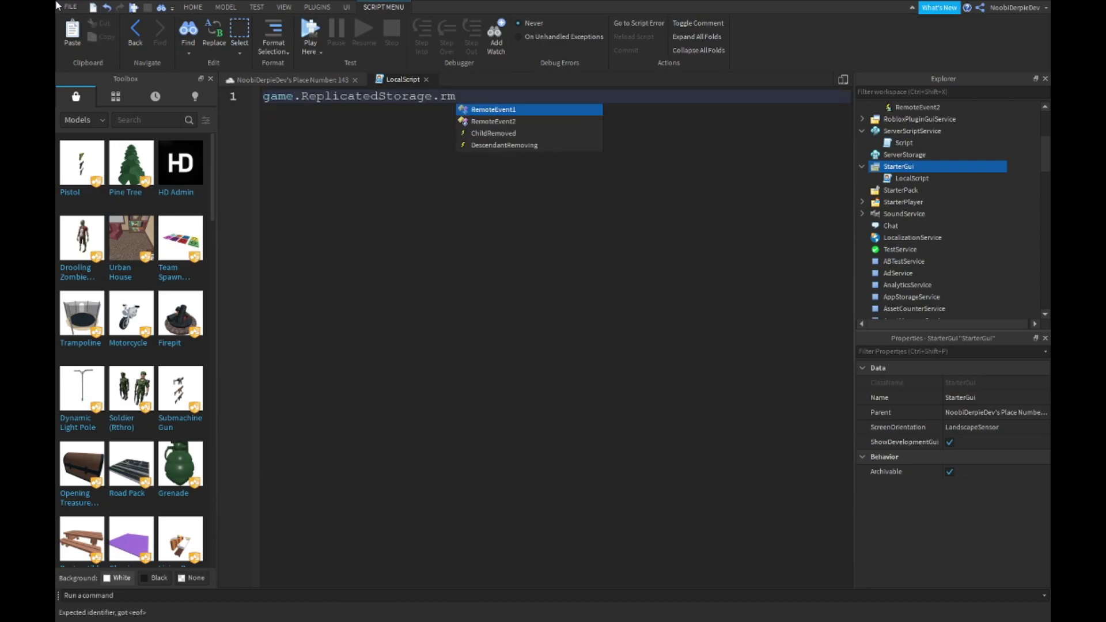
key(Tab)
text(.)
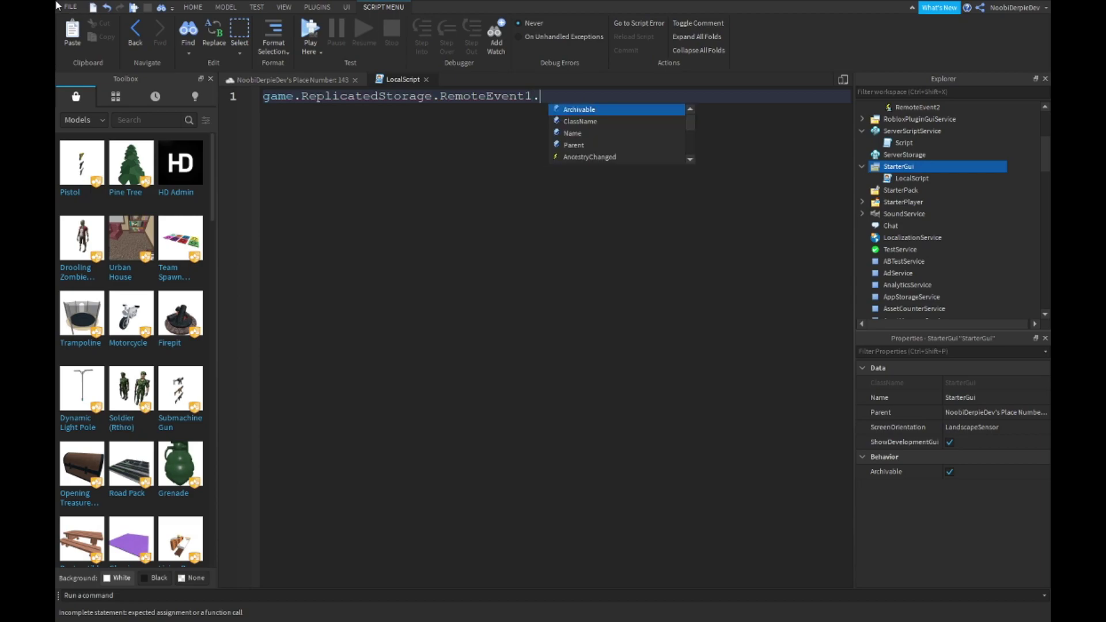
text(on)
key(Tab)
text(:Con)
key(Tab)
text((function)
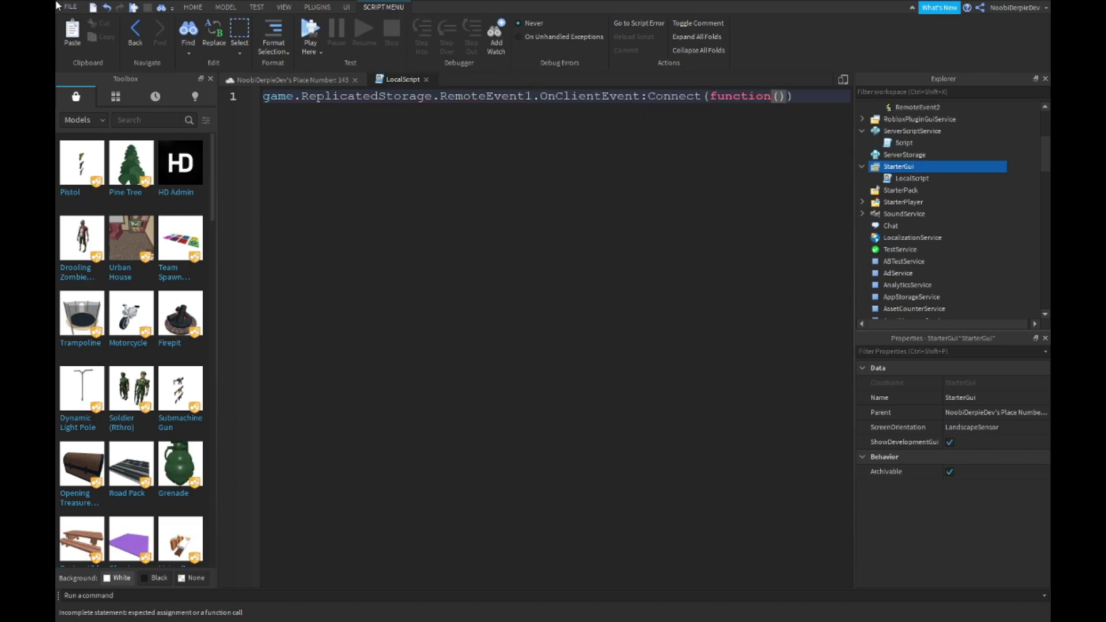
text((player)
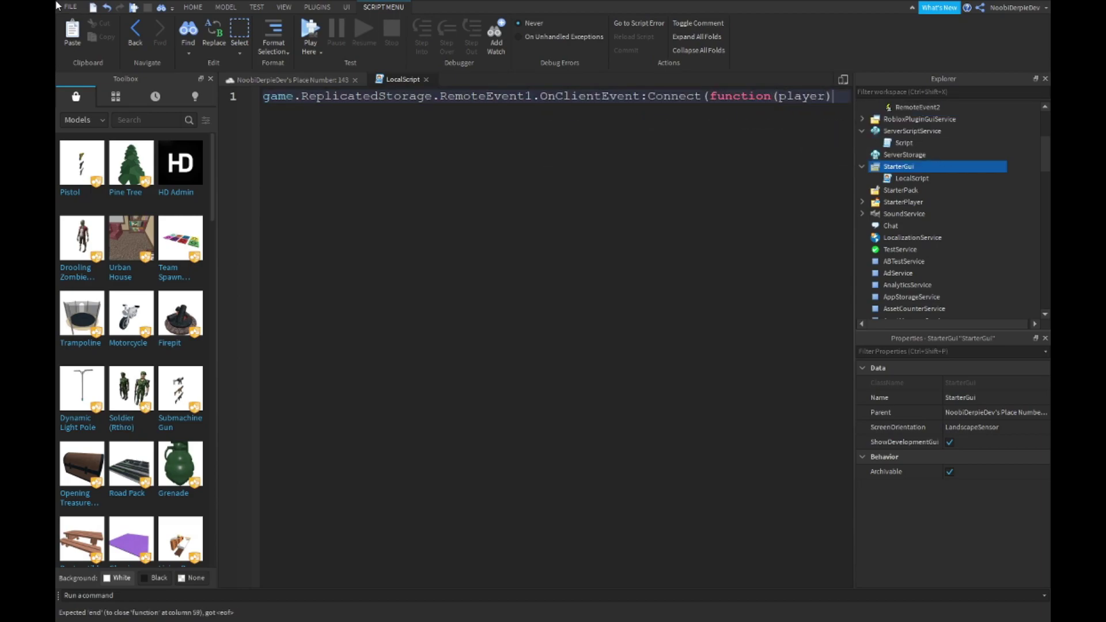
key(Return)
text(if player)
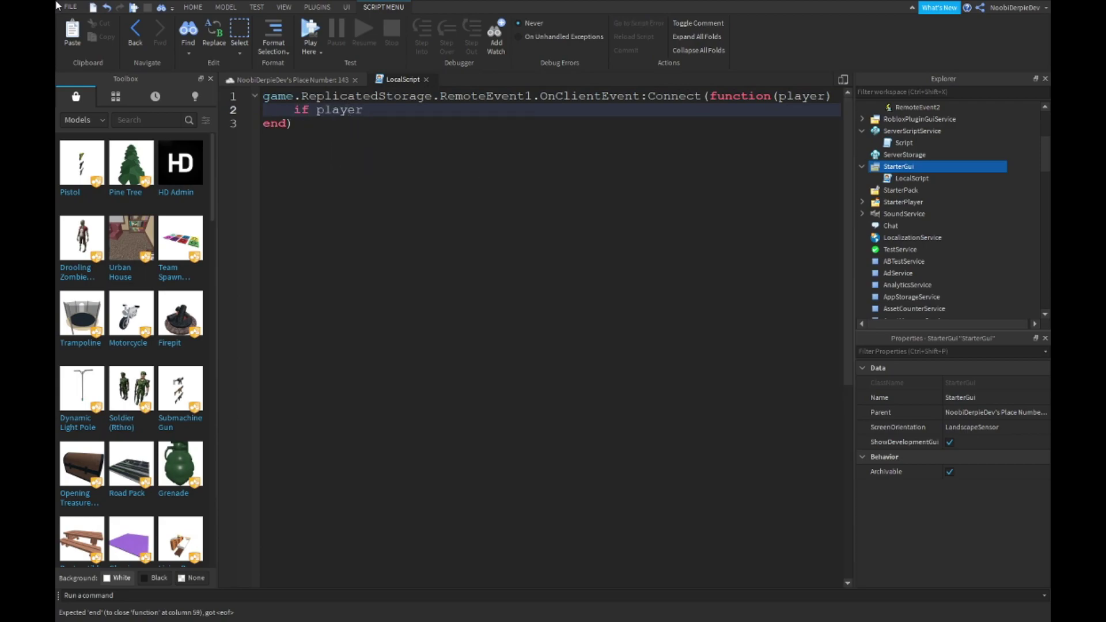
text( then)
Inside the if block, call ReplicatedStorage.RemoteEvent2:FireServer() and close the LocalScript.
key(Return)
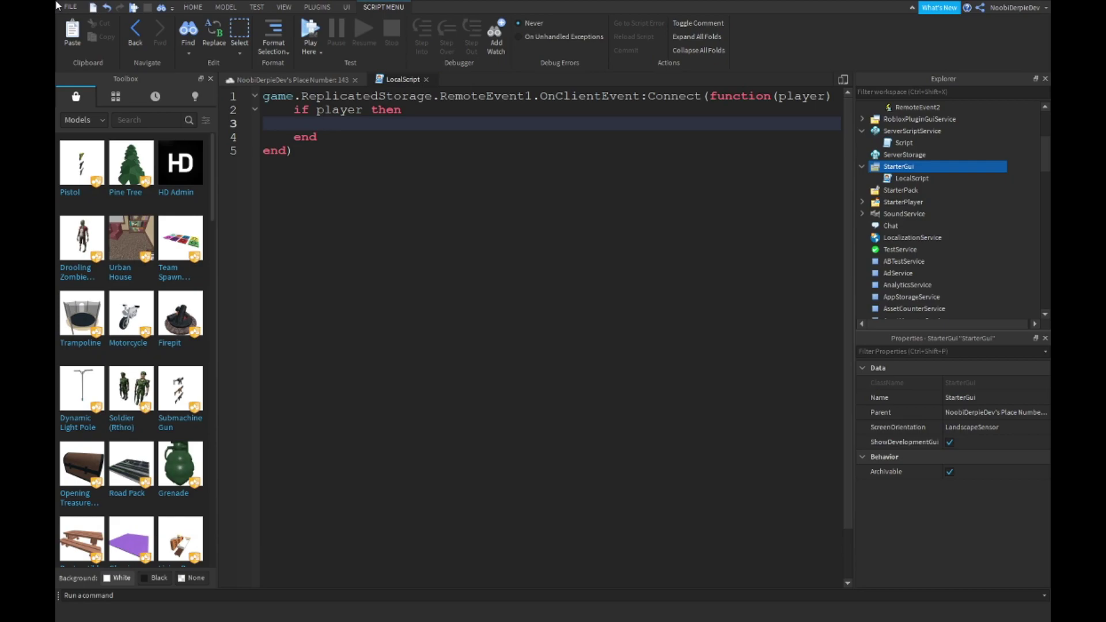
text(game.Repi)
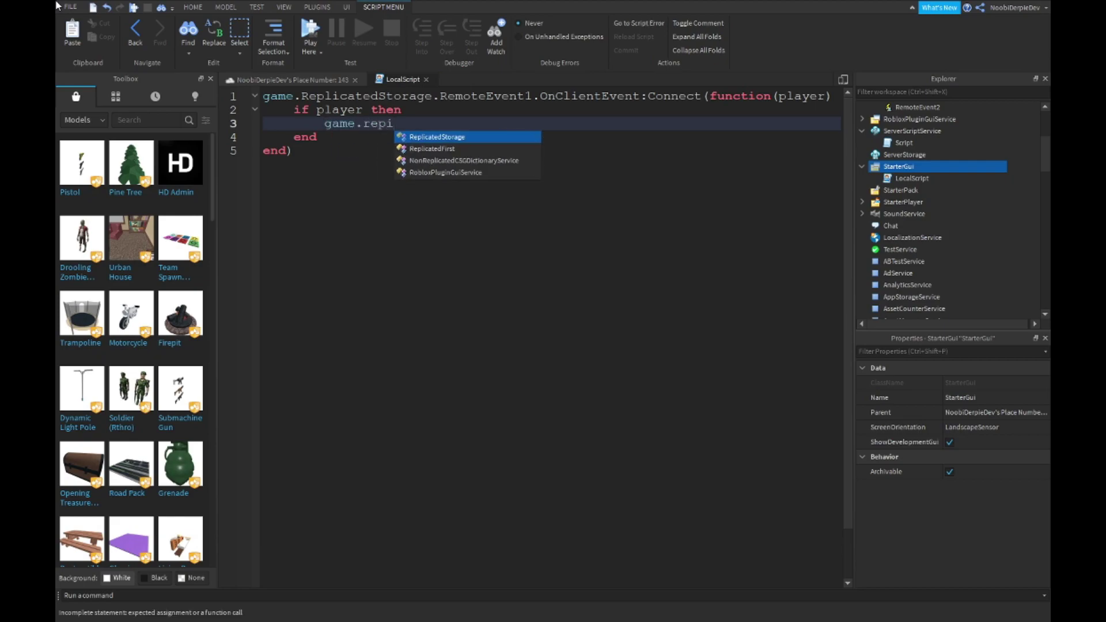
key(Tab)
text(.remotee)
key(Down)
key(Tab)
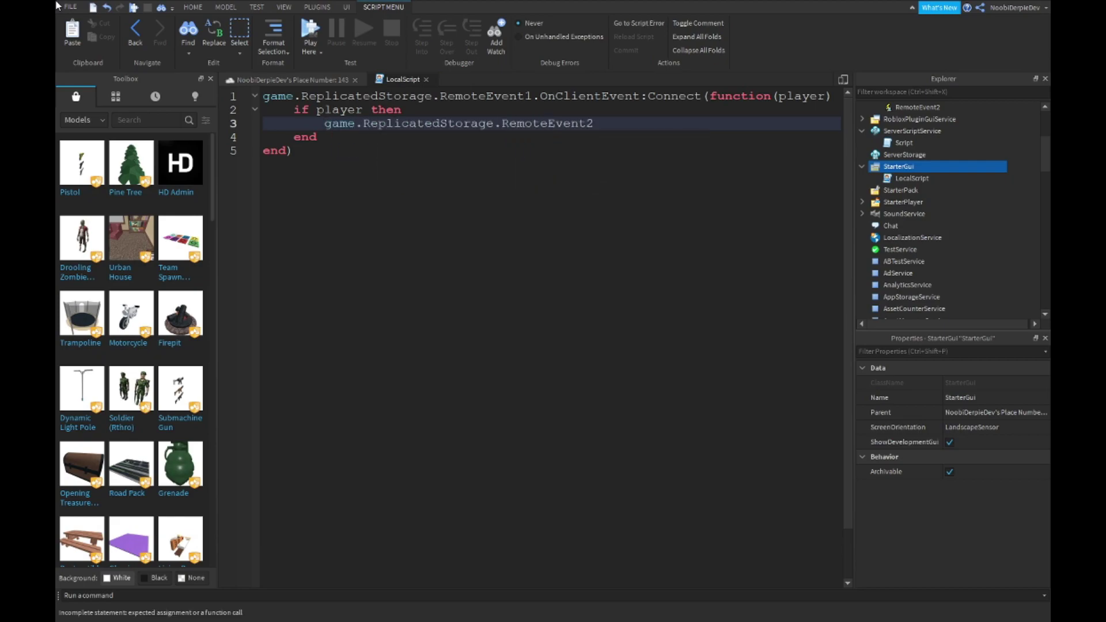
text(:Fir)
key(Tab)
text(()
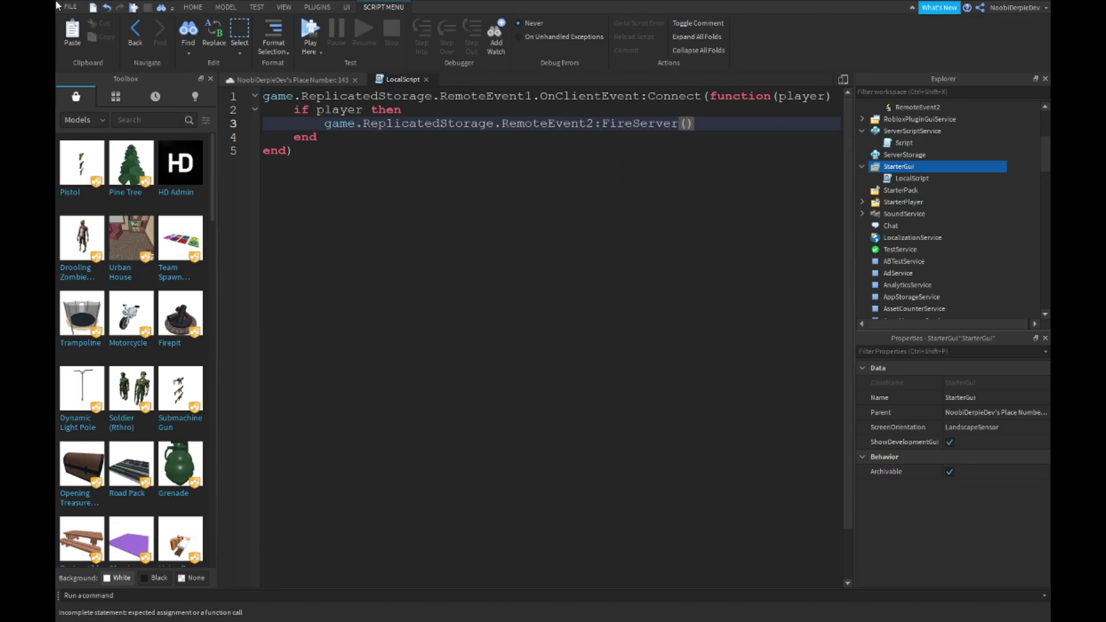
click(426, 78)
Insert a new Script inside the Dummy model.
click(864, 176)
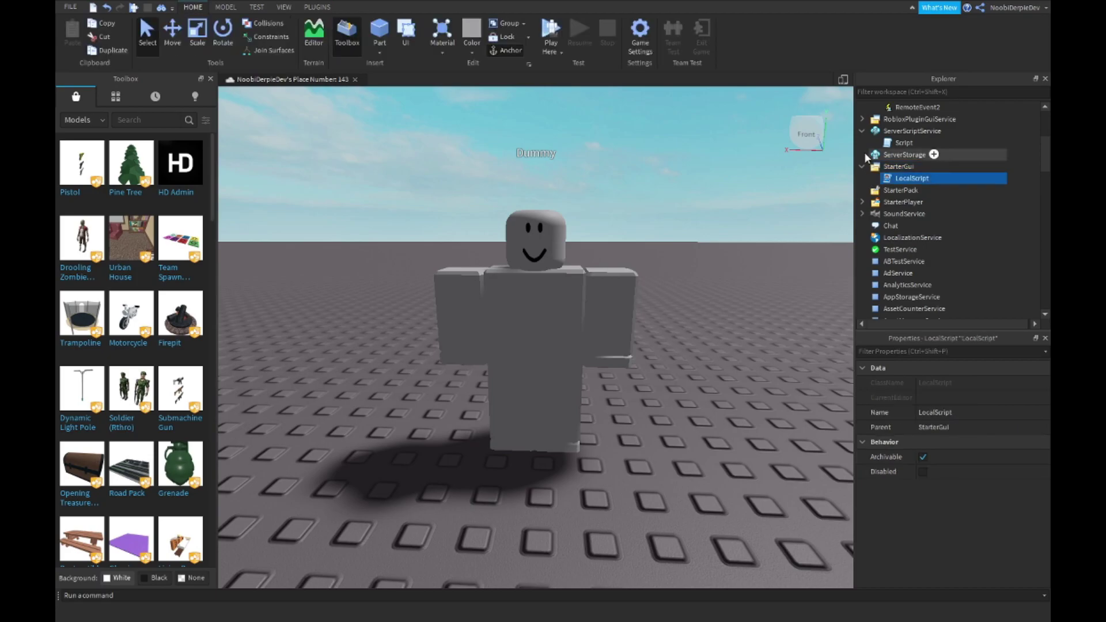
scroll(897, 179, up, 5)
click(876, 143)
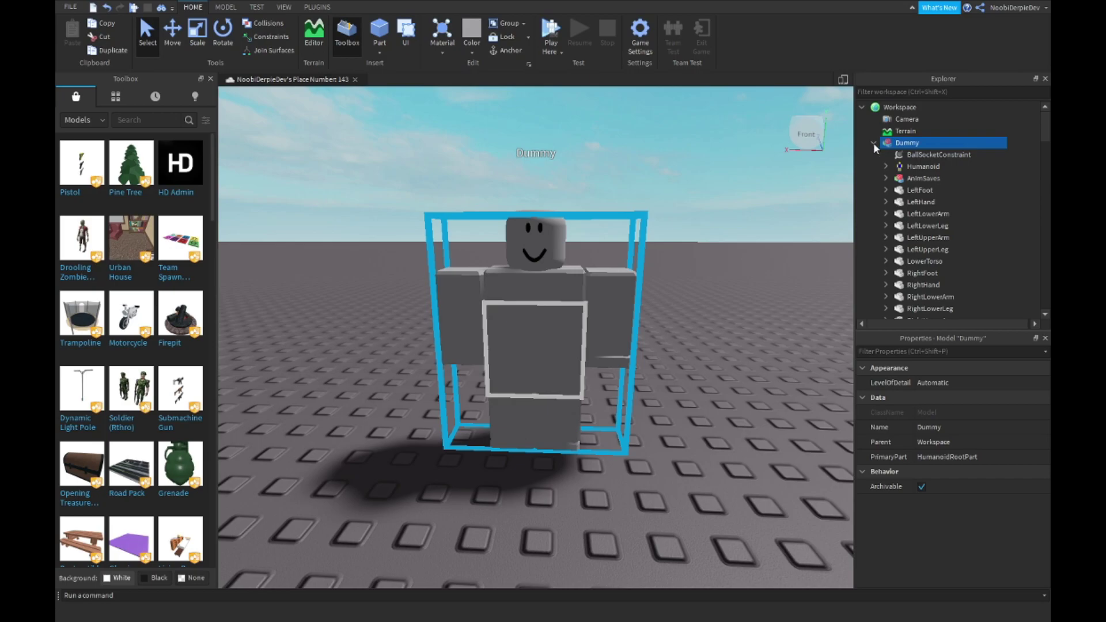
click(927, 143)
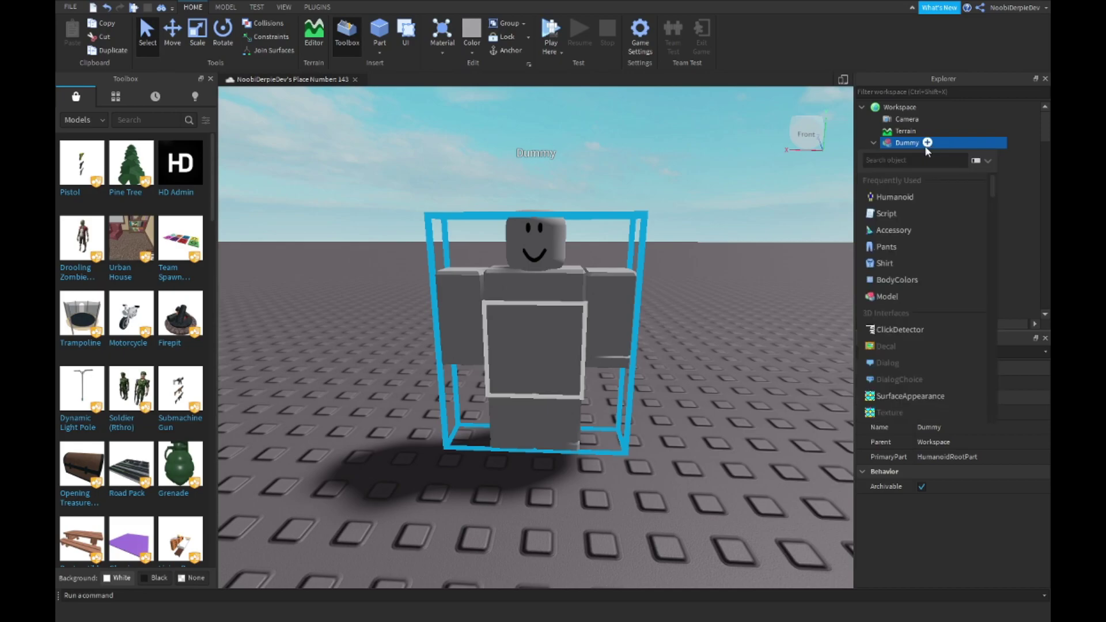
text(script)
key(Return)
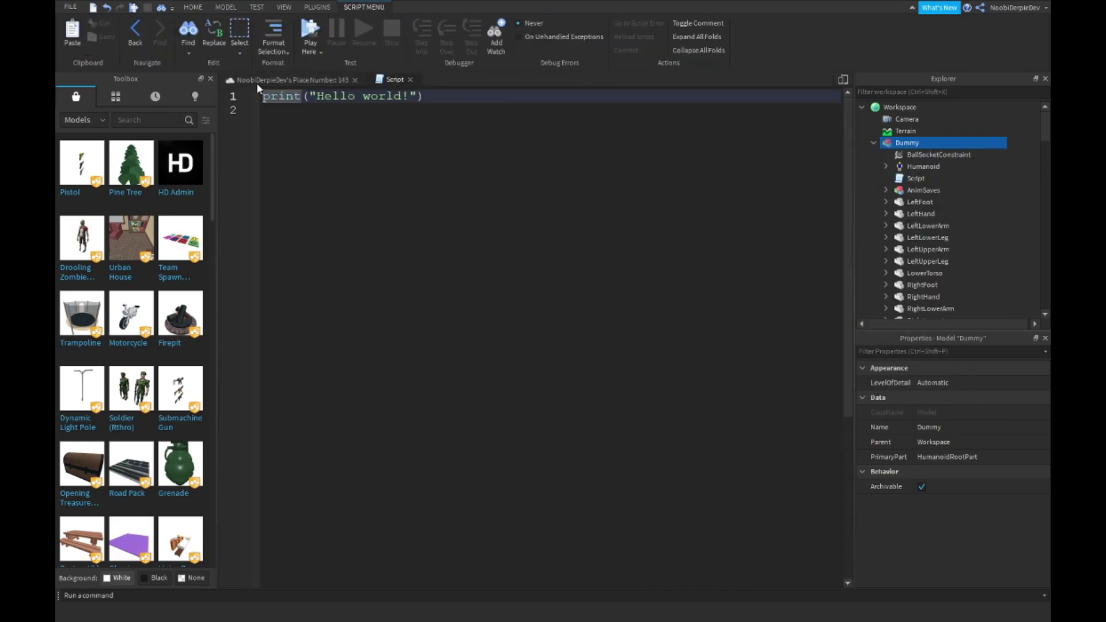
text(dumy)
Search the Toolbox for 'dummy' and inspect the r15 dummy for scripting asset.
key(Return)
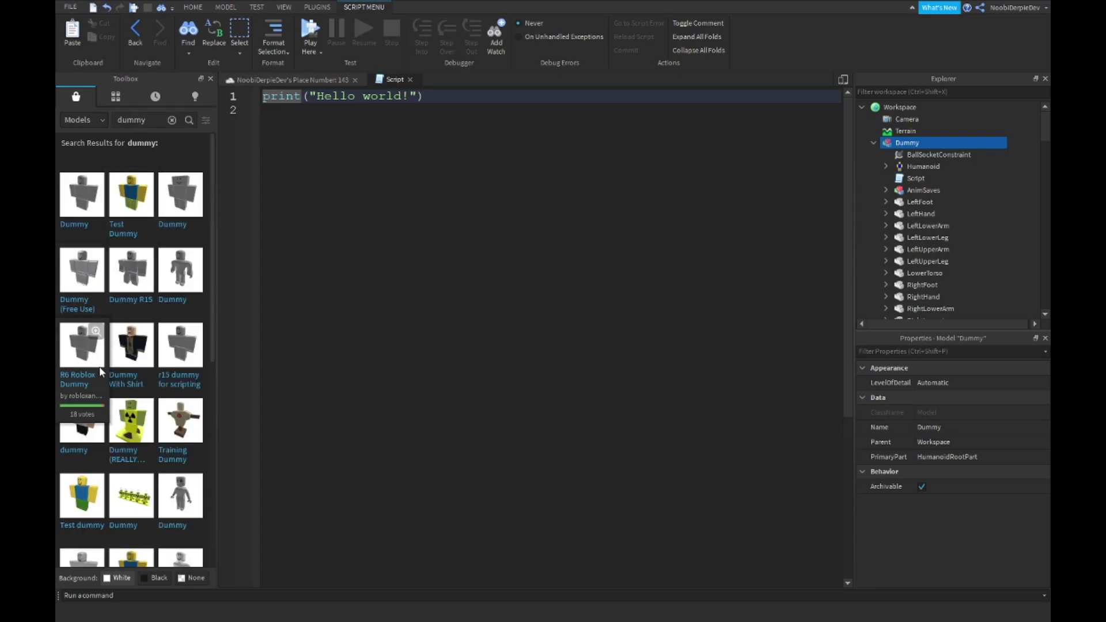
mouse_move(180, 359)
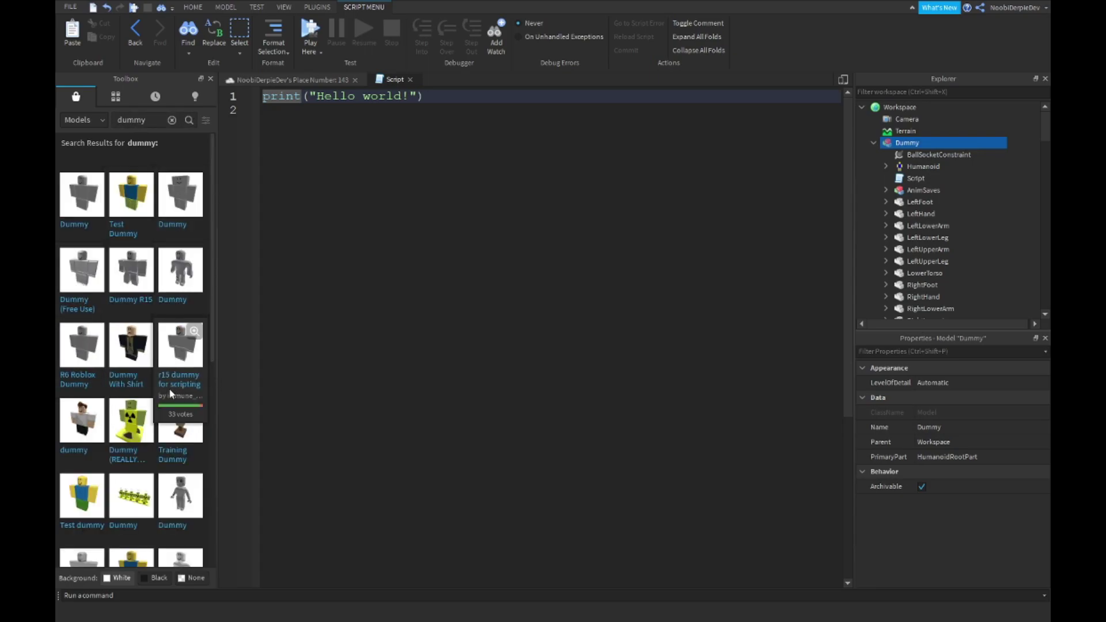
click(194, 331)
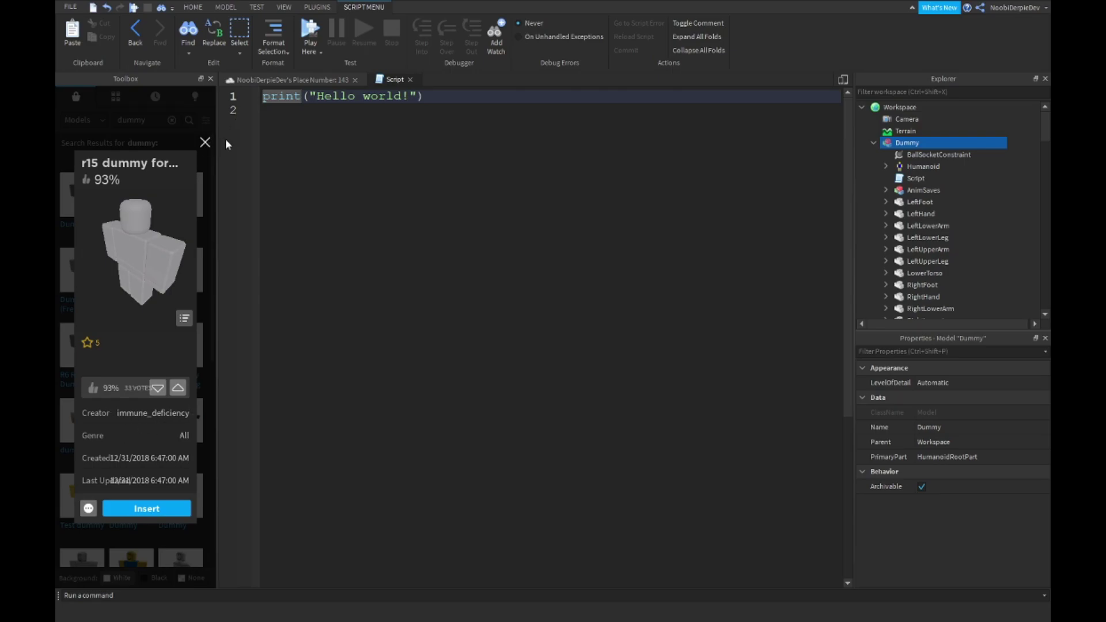
click(205, 143)
Insert an Animation under the Dummy's Script and paste the saved rbxassetid into AnimationId.
click(171, 120)
click(282, 107)
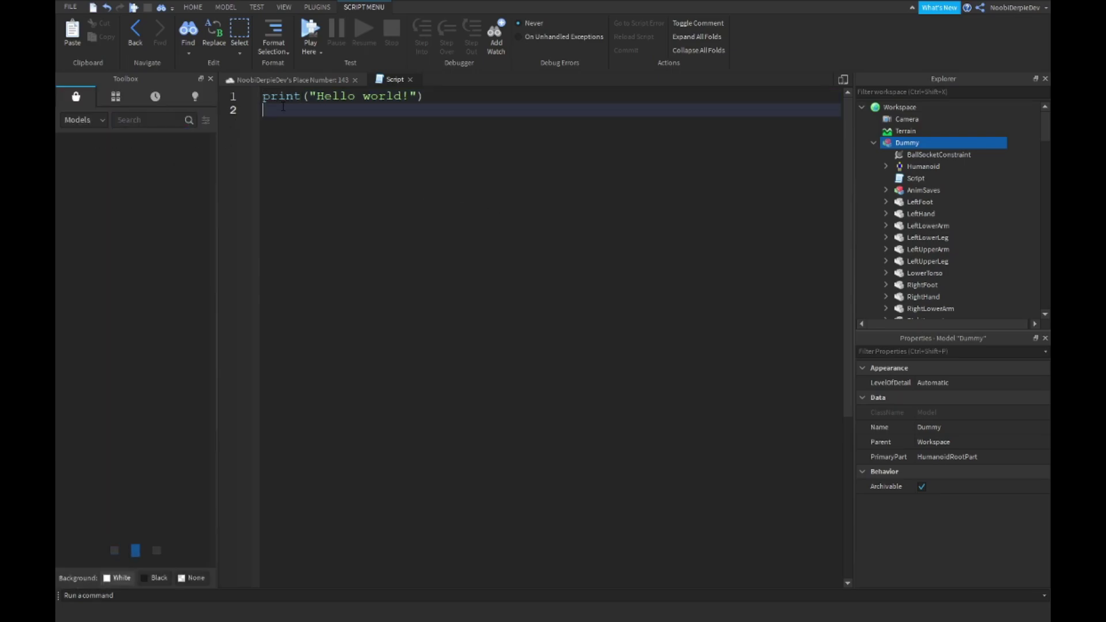
click(914, 178)
text(nim)
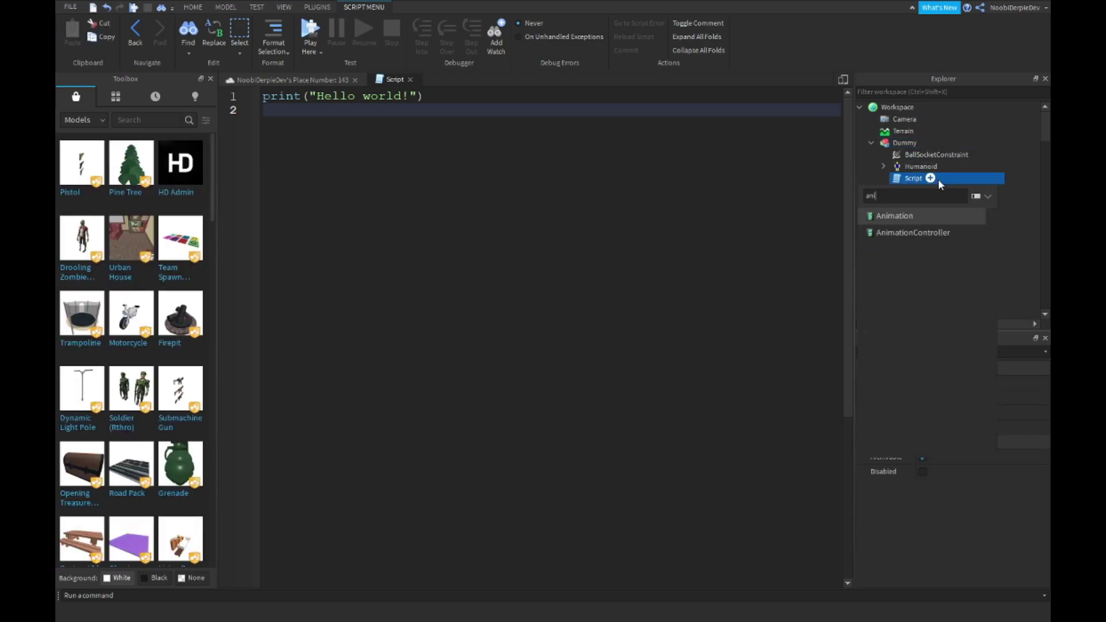
key(Return)
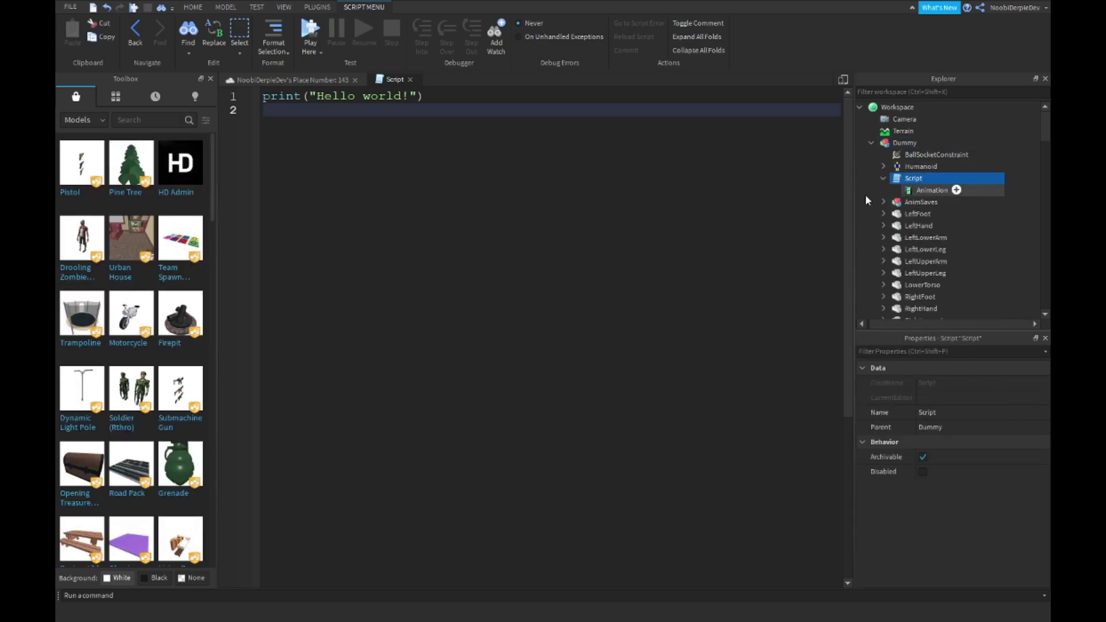
click(932, 190)
click(951, 383)
key(ctrl+v)
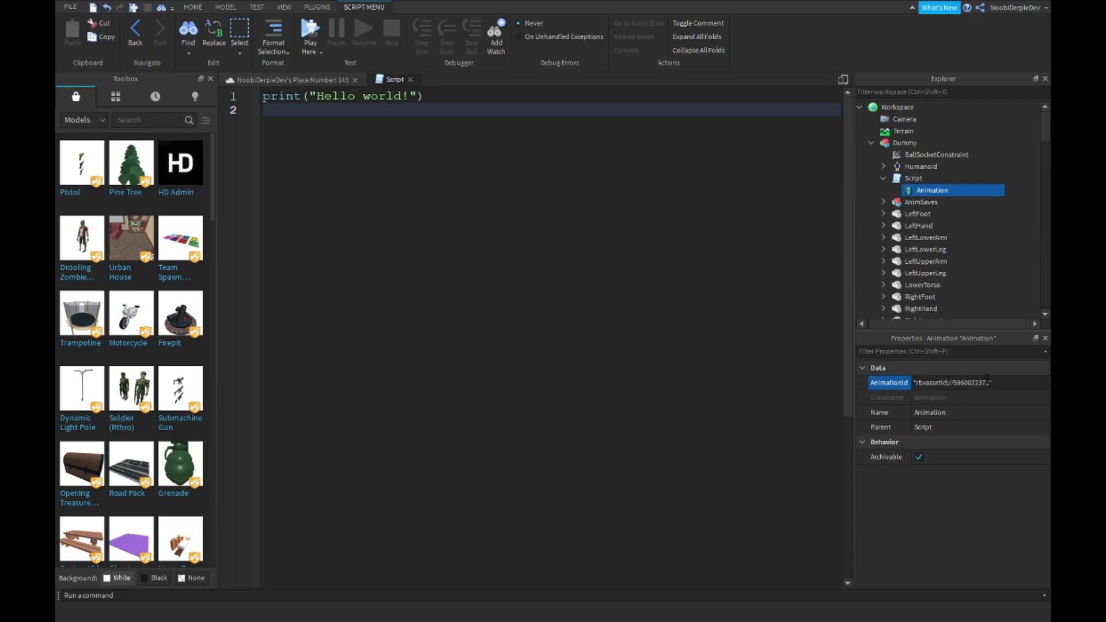
key(Return)
key(BackSpace)
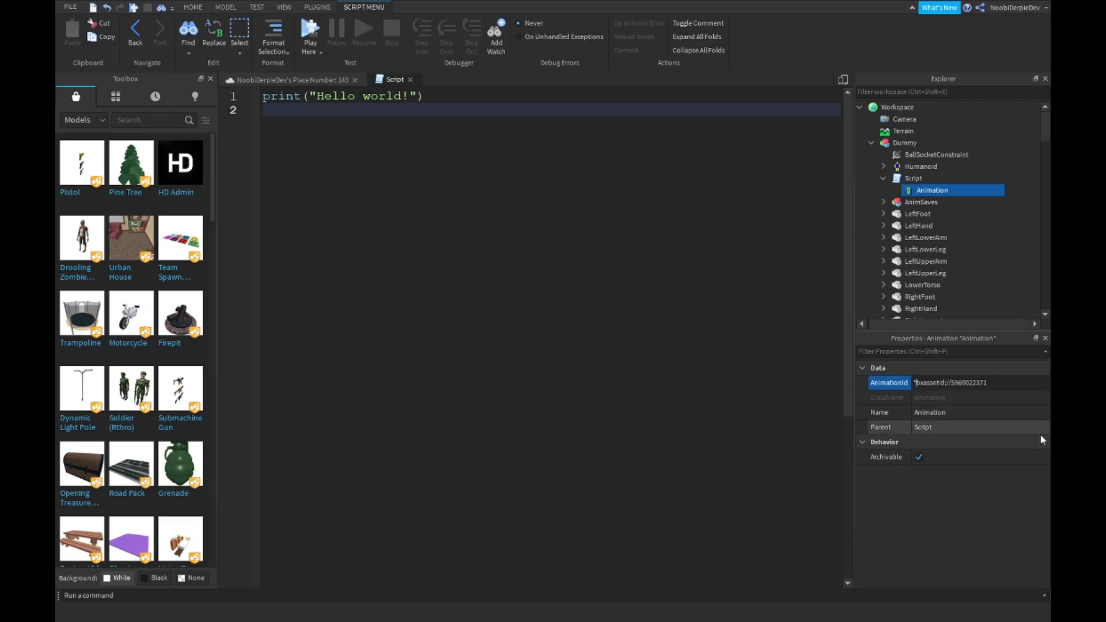
Replace the Dummy script with WaitForChild lookups for the Animation and the Humanoid.
key(Return)
key(ctrl+a)
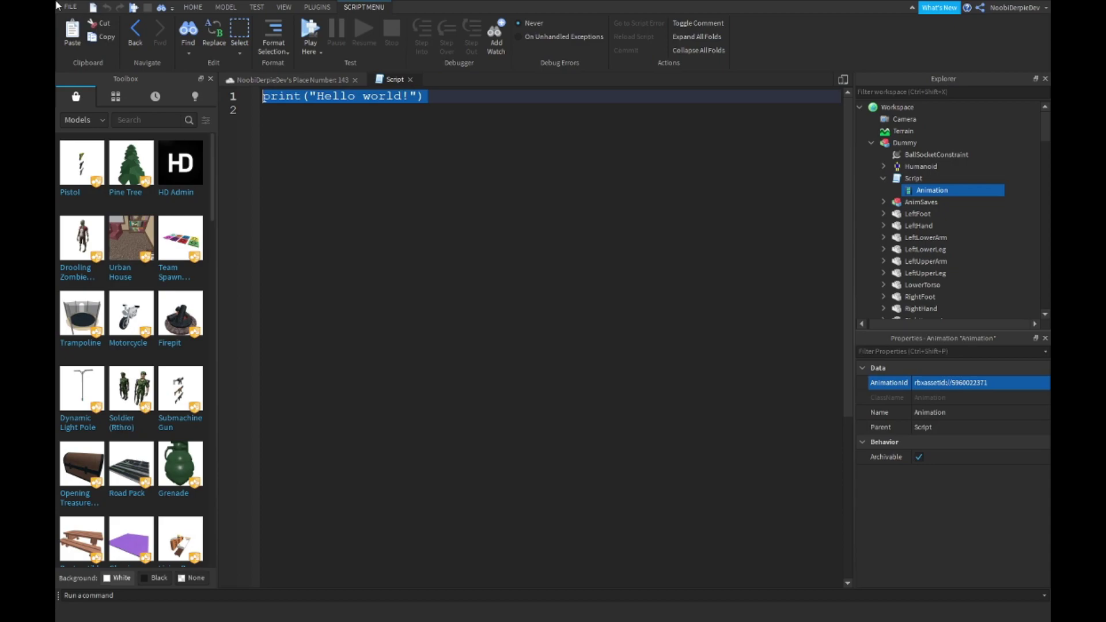
text(local )
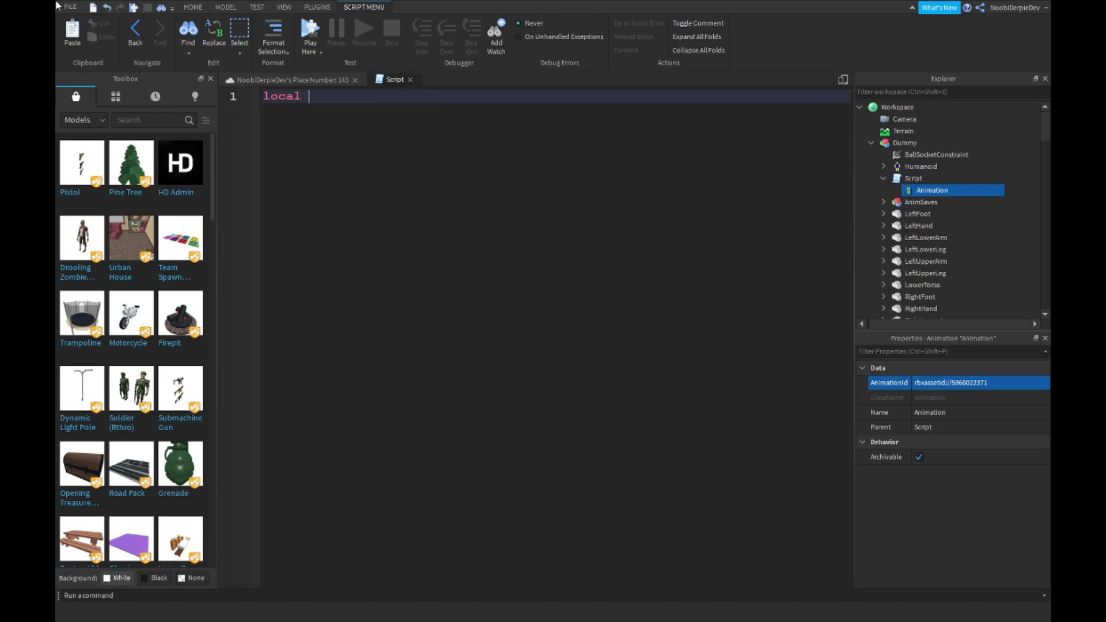
text(animation = s)
key(Tab)
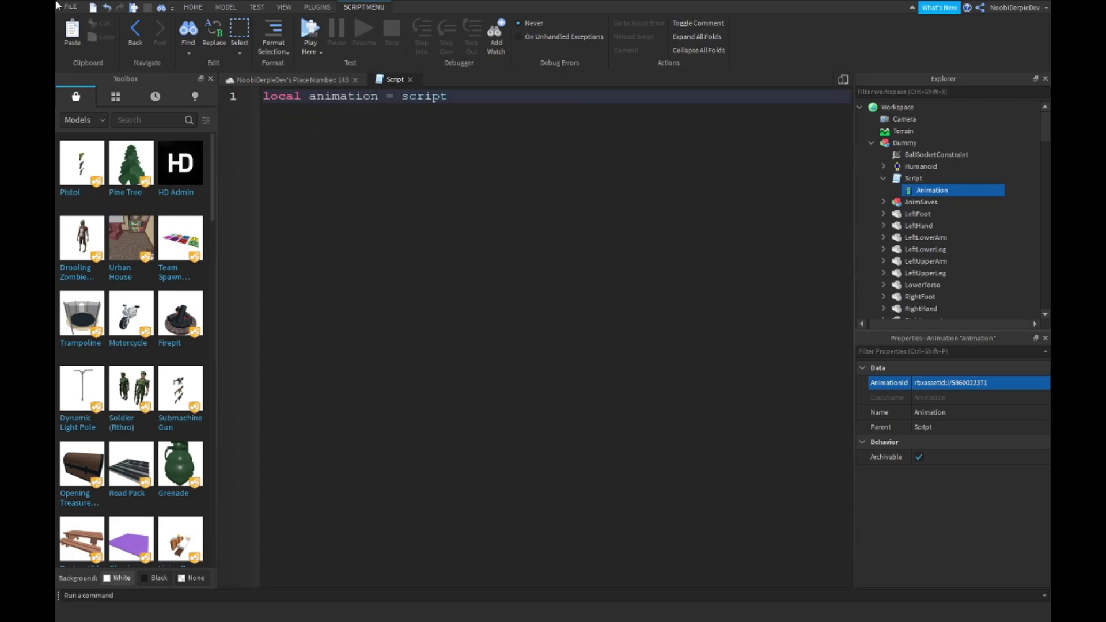
text(:Wa)
key(Tab)
text(("An)
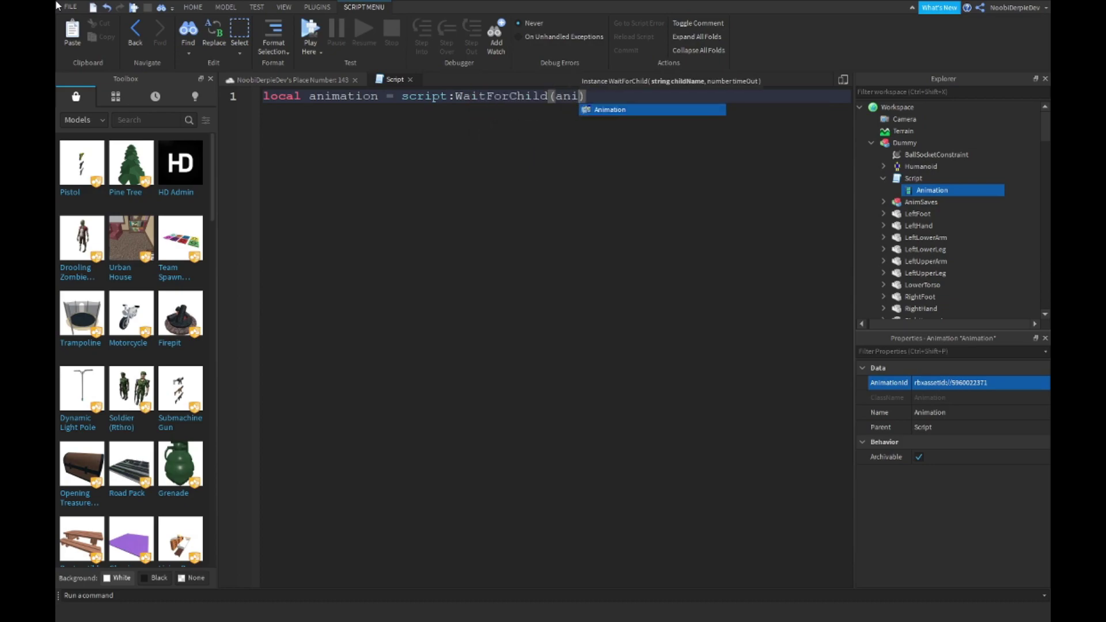
key(Tab)
key(Return)
text(local huma)
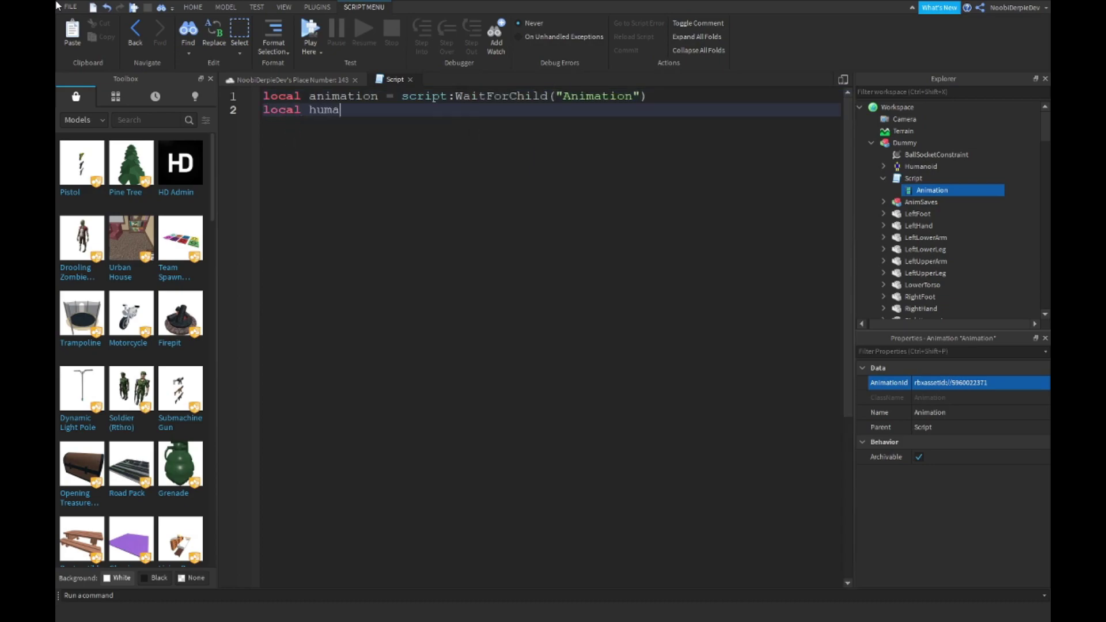
text(noid = script.Parent.:Wa)
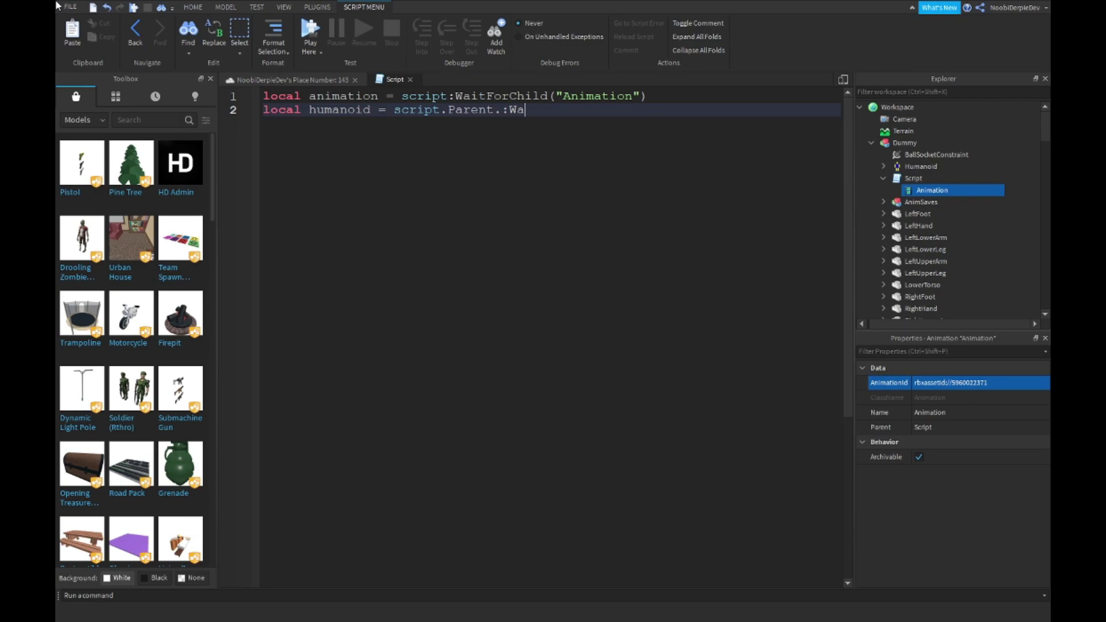
key(BackSpace)
key(BackSpace)
key(BackSpace)
text(:Wait)
key(Tab)
text(()
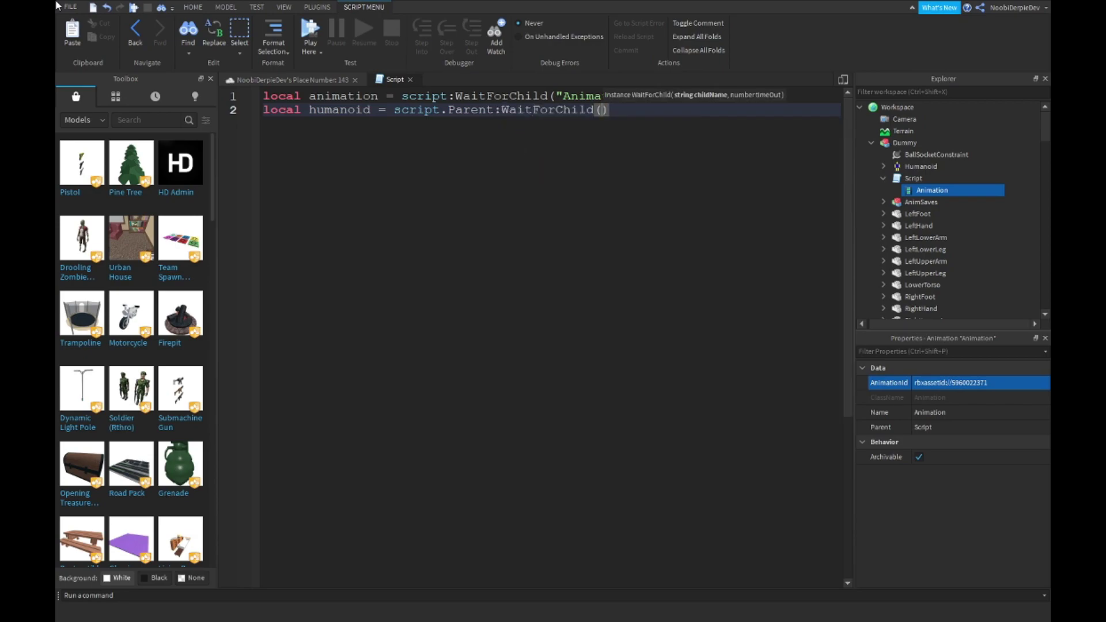
text("Hum)
key(Tab)
text())
Load the Animation onto the Humanoid with LoadAnimation as an animation track.
key(Return)
text(lo)
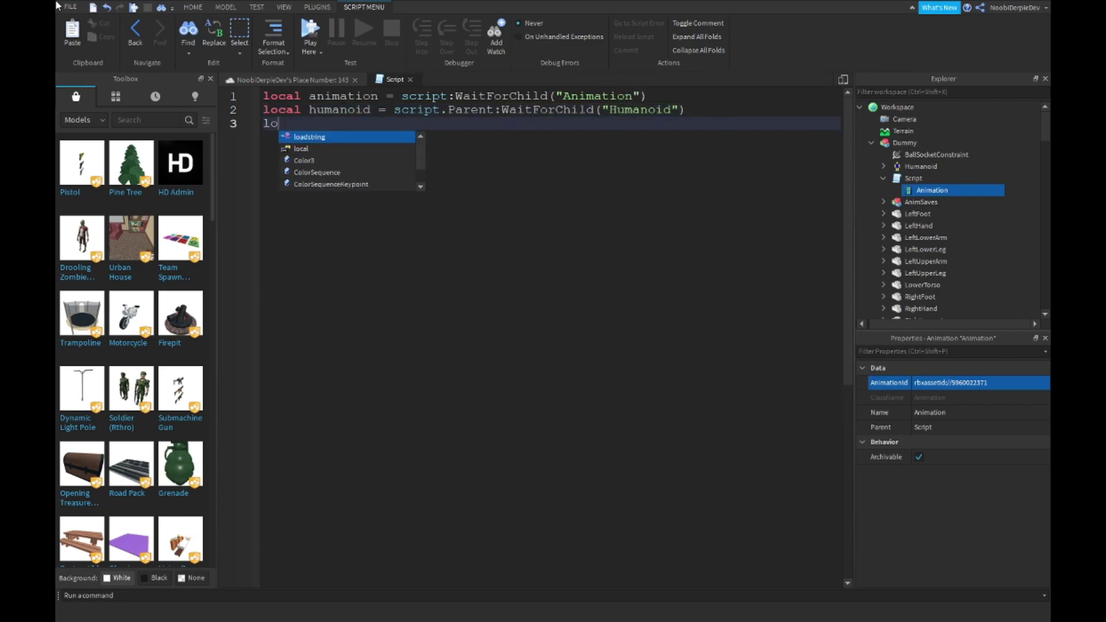
text(cal animationtr)
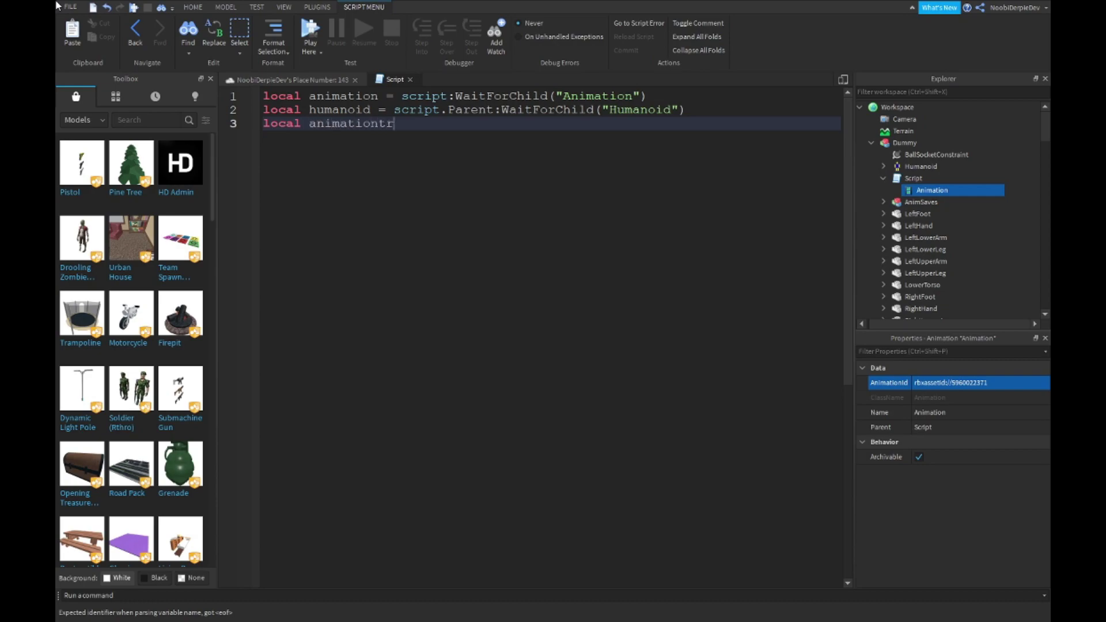
text(ack = huma)
key(Tab)
text(:)
text(LOadA)
key(BackSpace)
key(BackSpace)
key(BackSpace)
text(oadA)
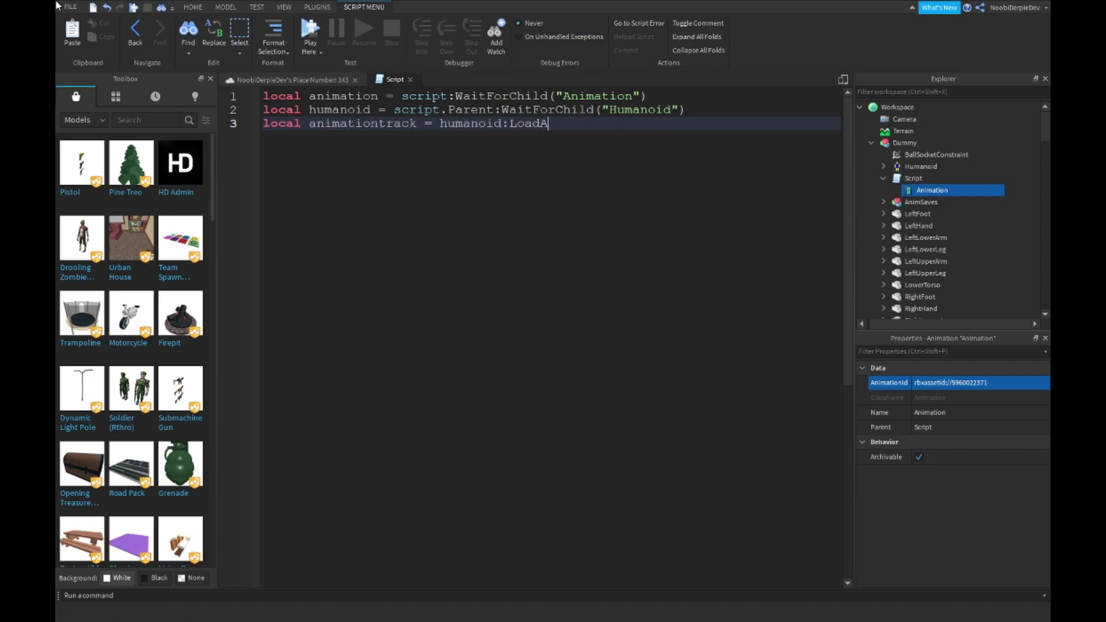
text(nimation()animation)
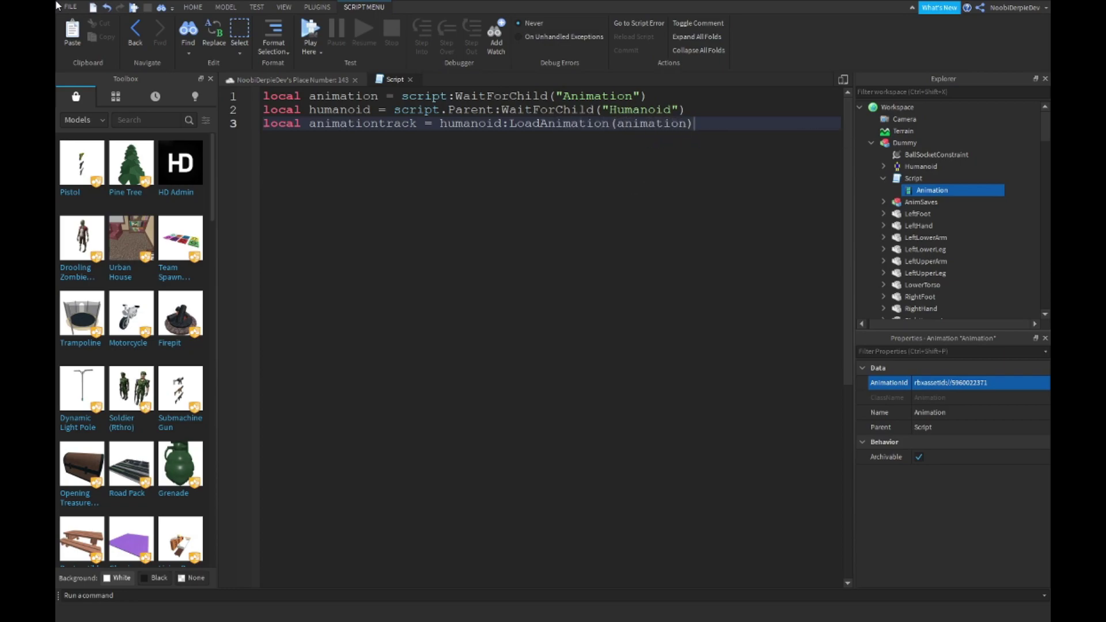
key(End)
Add a while-true loop that plays the animation track and waits 1.2 seconds.
key(Return)
key(Return)
text(while true do)
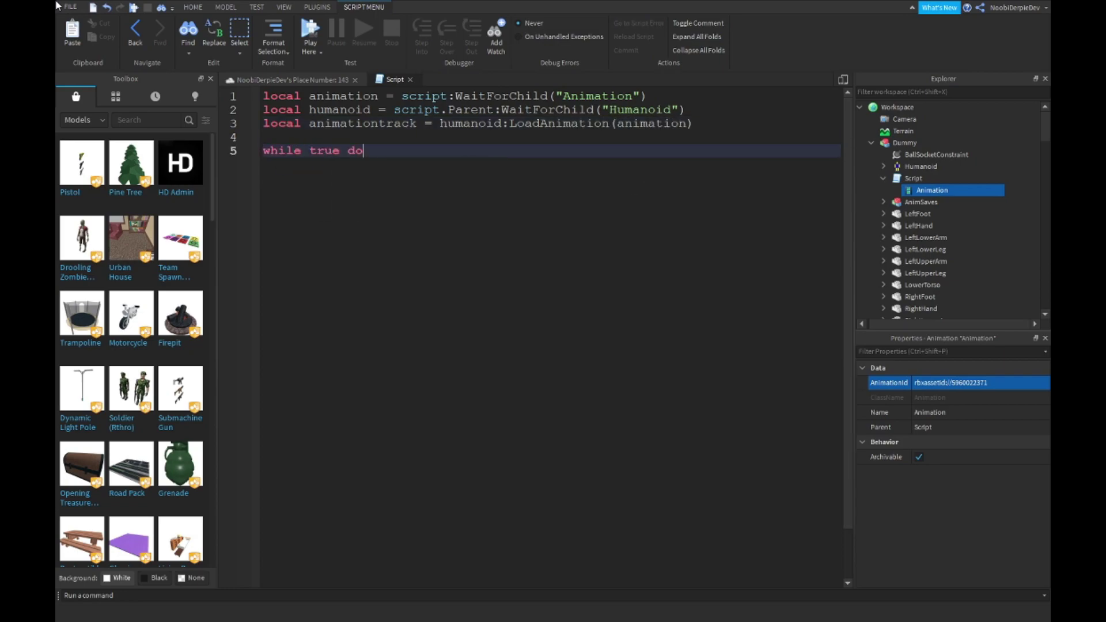
key(Return)
text(dance)
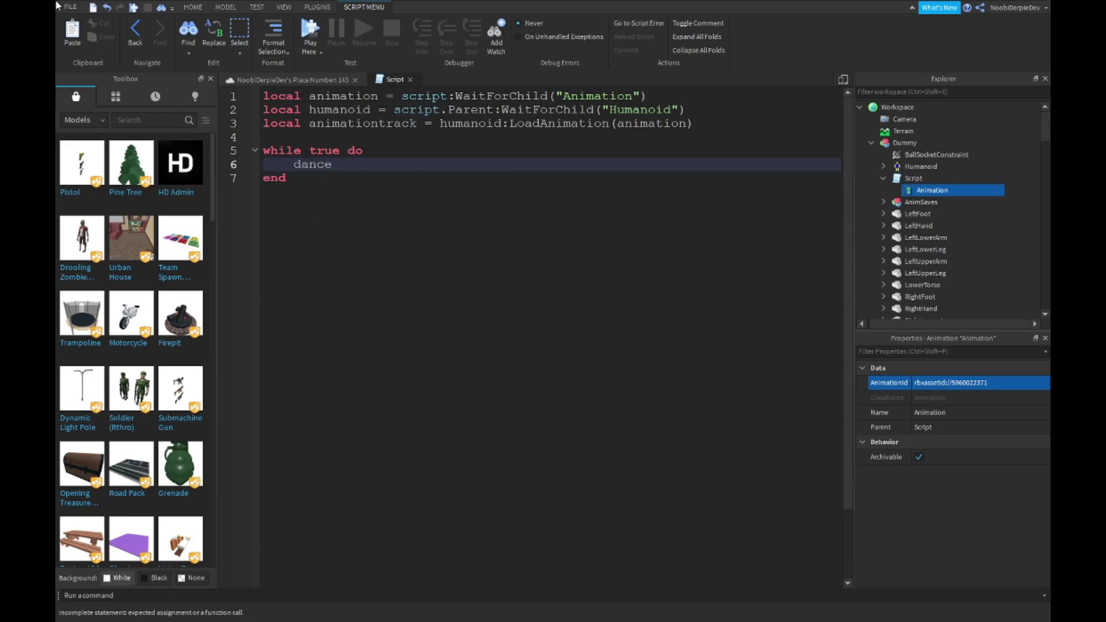
key(BackSpace)
key(BackSpace)
key(BackSpace)
key(BackSpace)
text(animat)
key(Tab)
text(:)
text(Play())
key(Return)
text(wait()
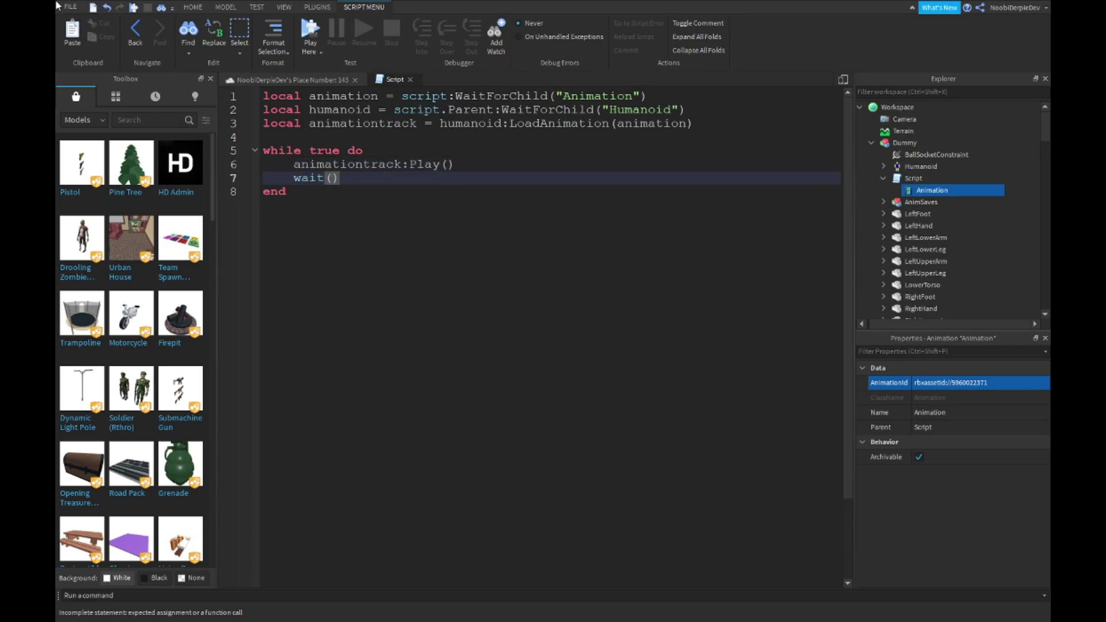
text(1.2)
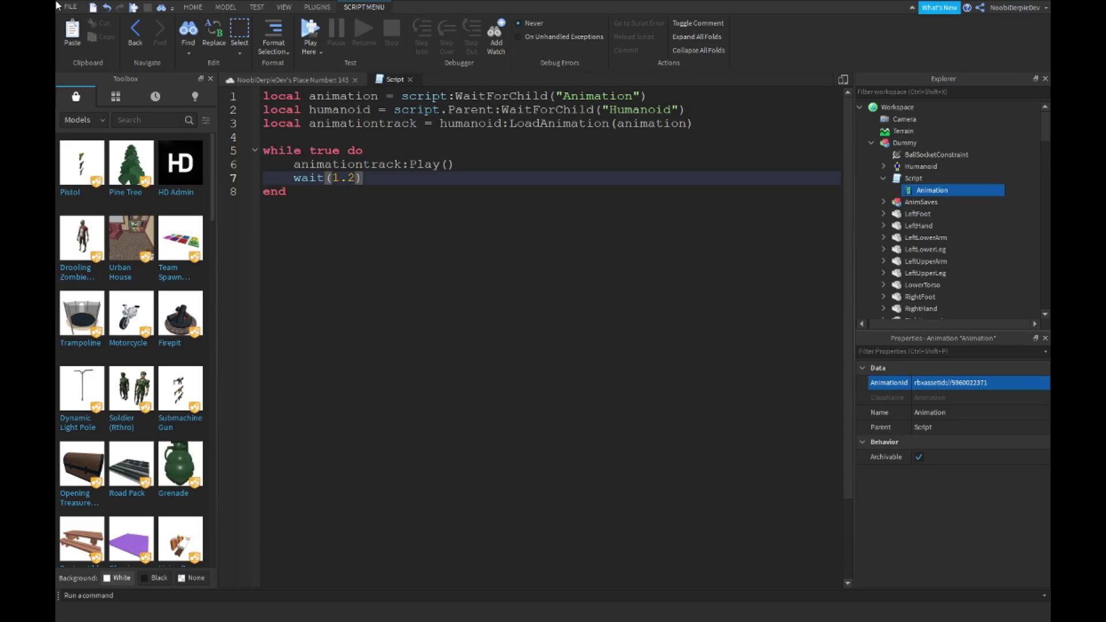
click(288, 79)
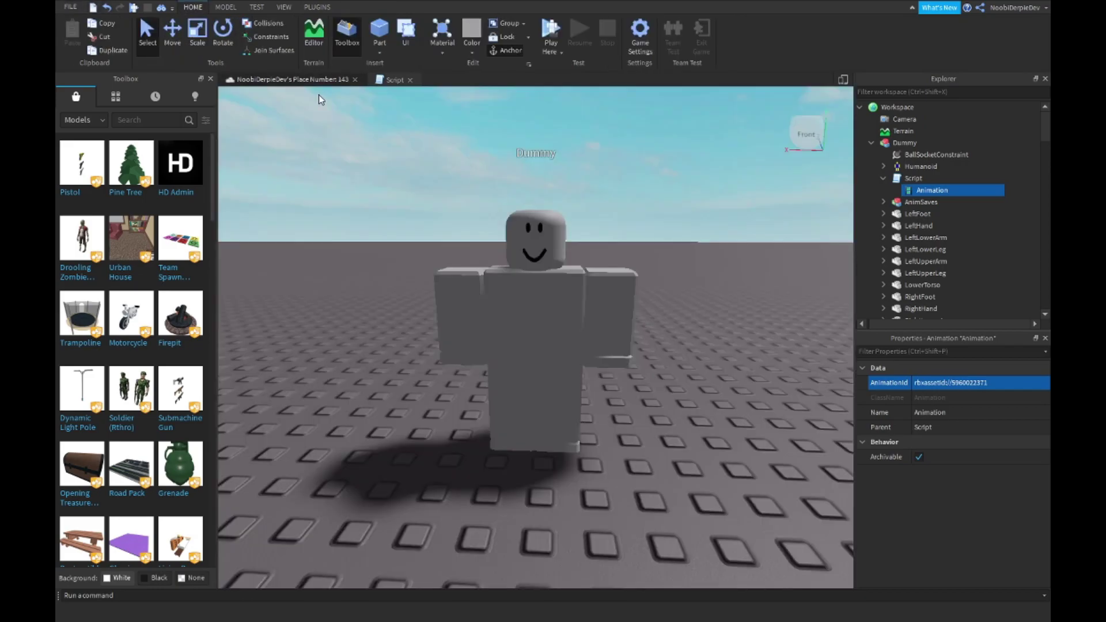
click(551, 35)
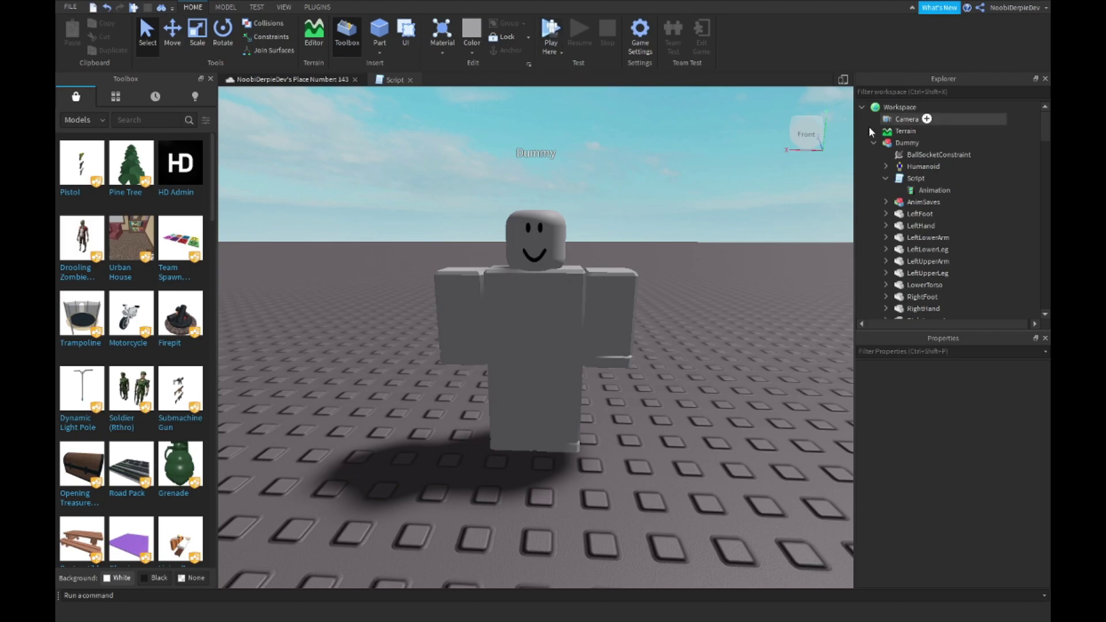
click(874, 143)
In the server script, add a 5-second waiting_time wait inside the if char block.
double_click(904, 285)
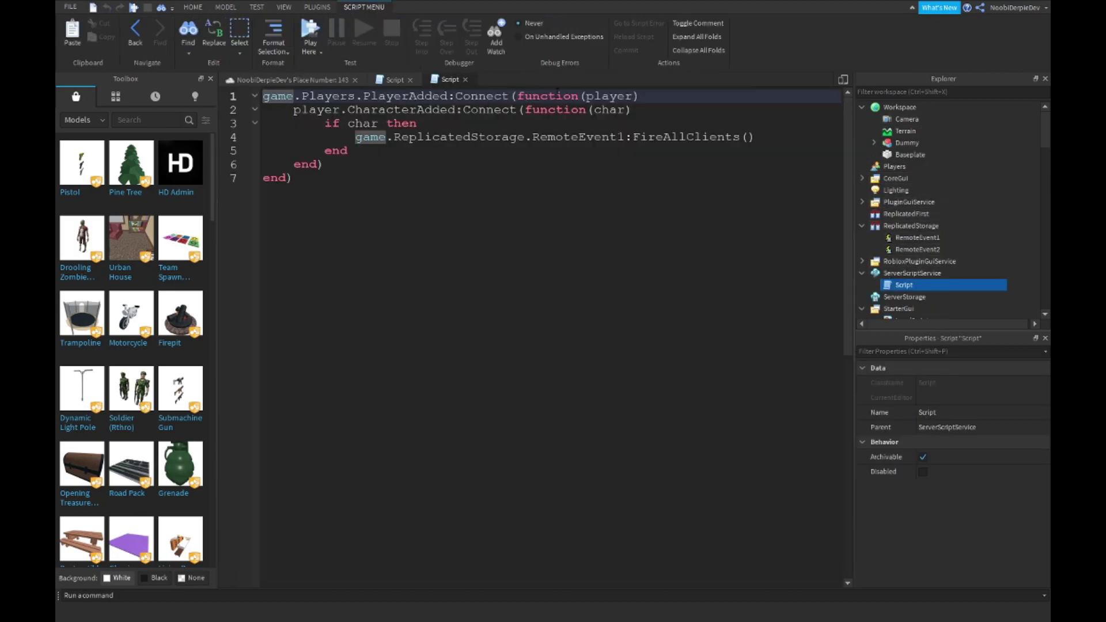
key(Return)
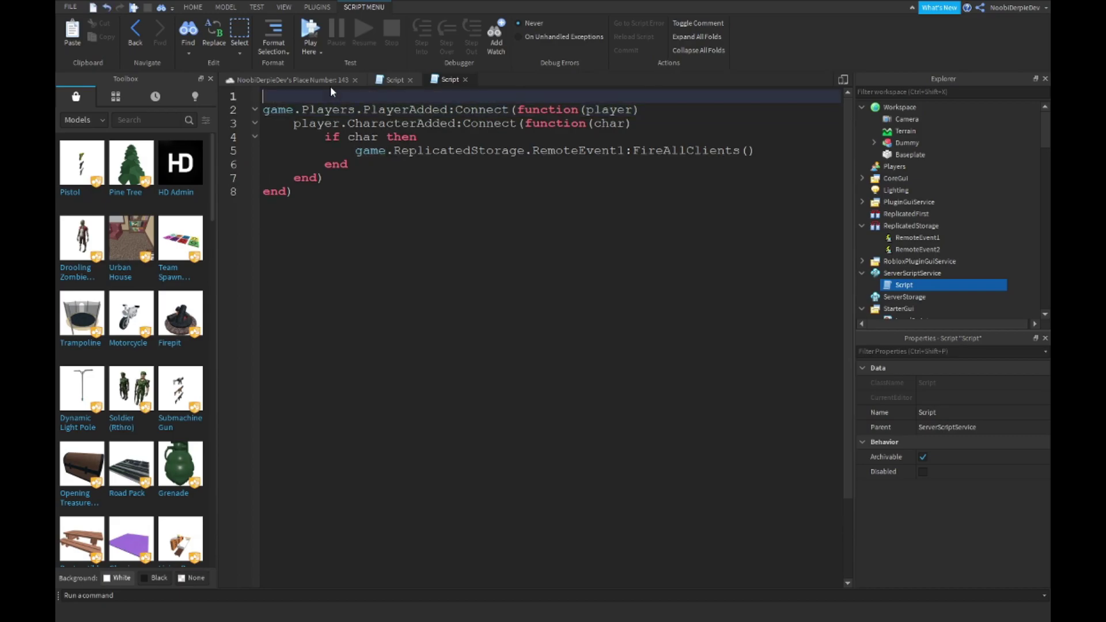
key(Return)
key(Up)
key(Up)
text(local waitin)
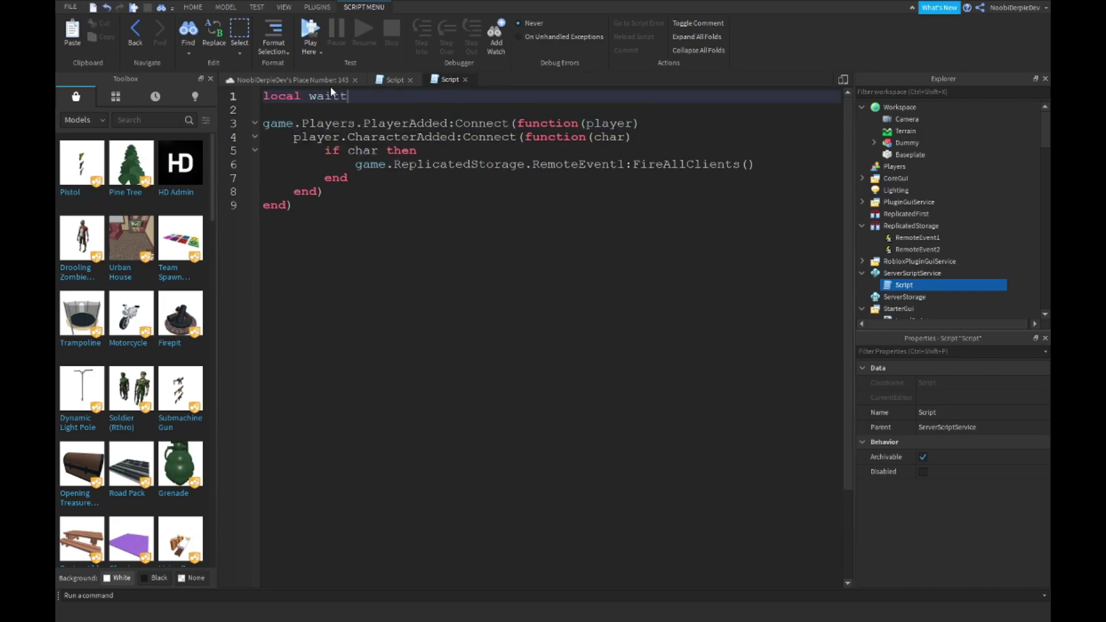
text(g_time = )
text(5)
click(450, 150)
key(Return)
text(wai)
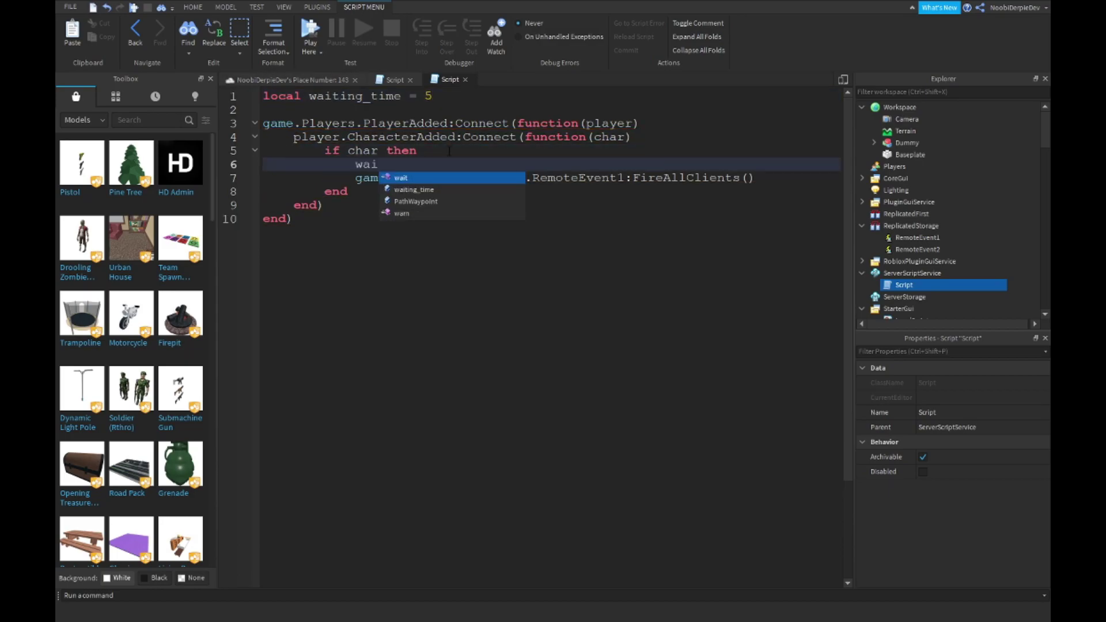
text(t(waiting_time)
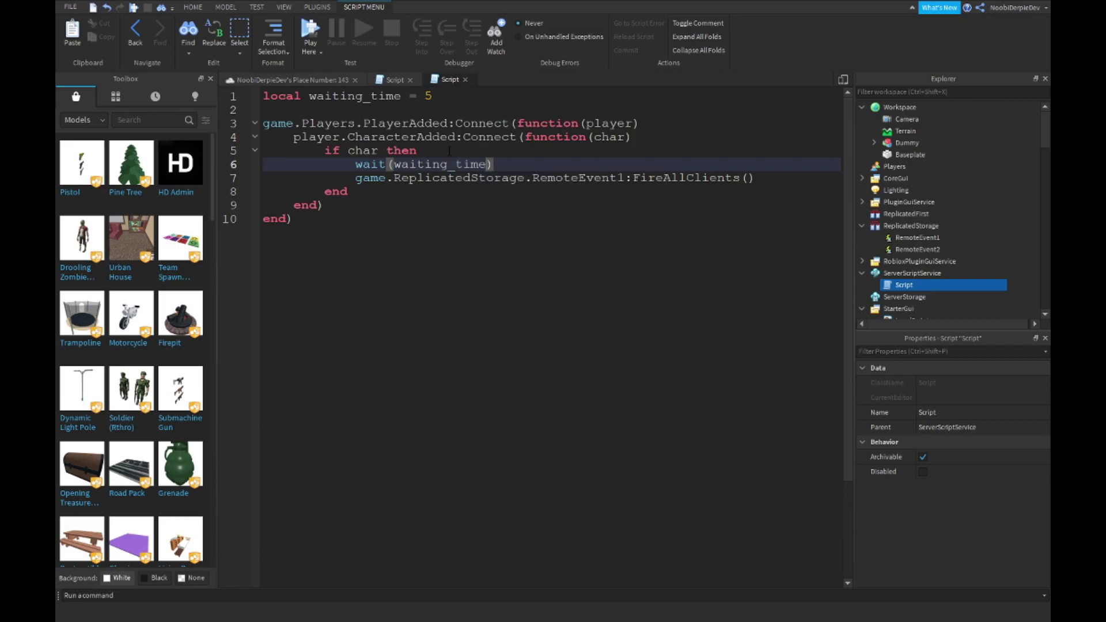
Add game.Workspace.Sound:Play() on the line after wait(waiting_time).
click(875, 143)
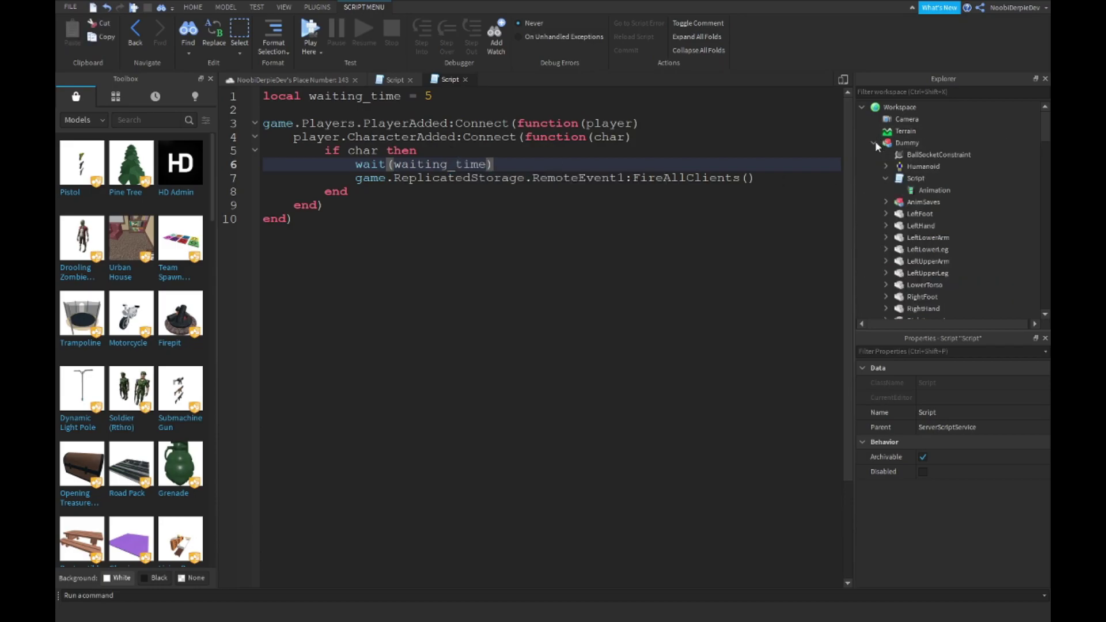
double_click(902, 177)
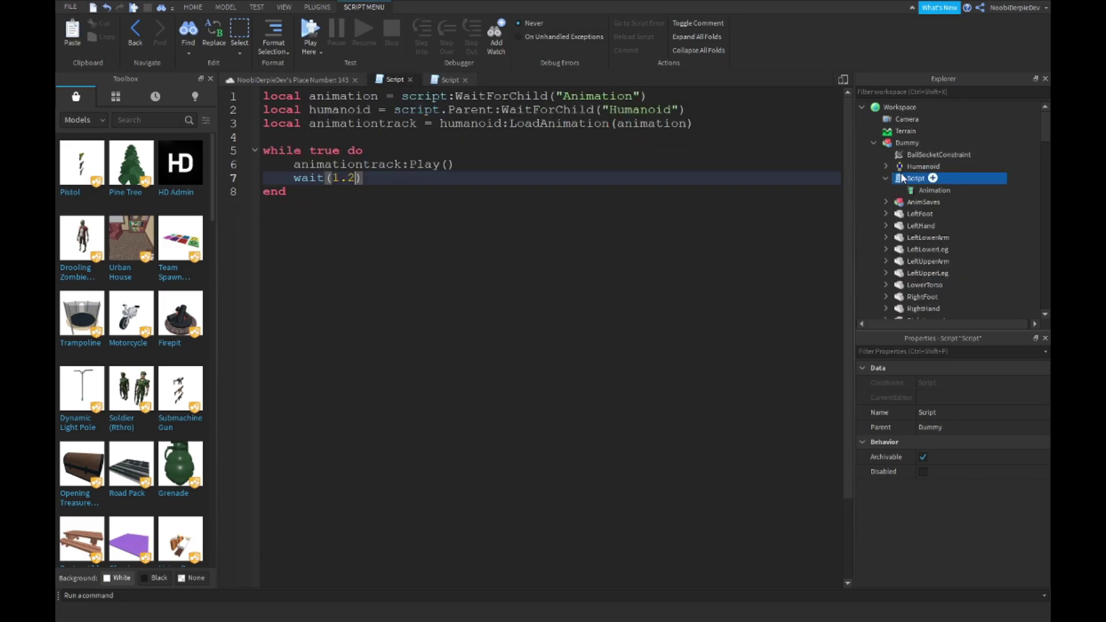
click(446, 79)
key(Return)
text(game.)
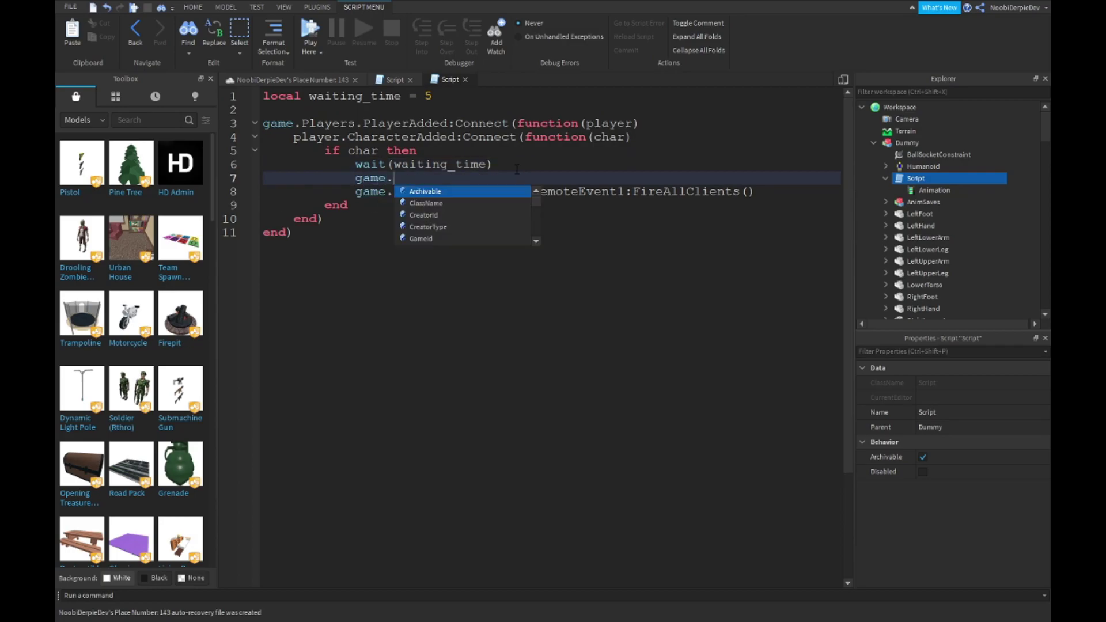
text(r)
key(BackSpace)
text(Work)
key(Tab)
text(.)
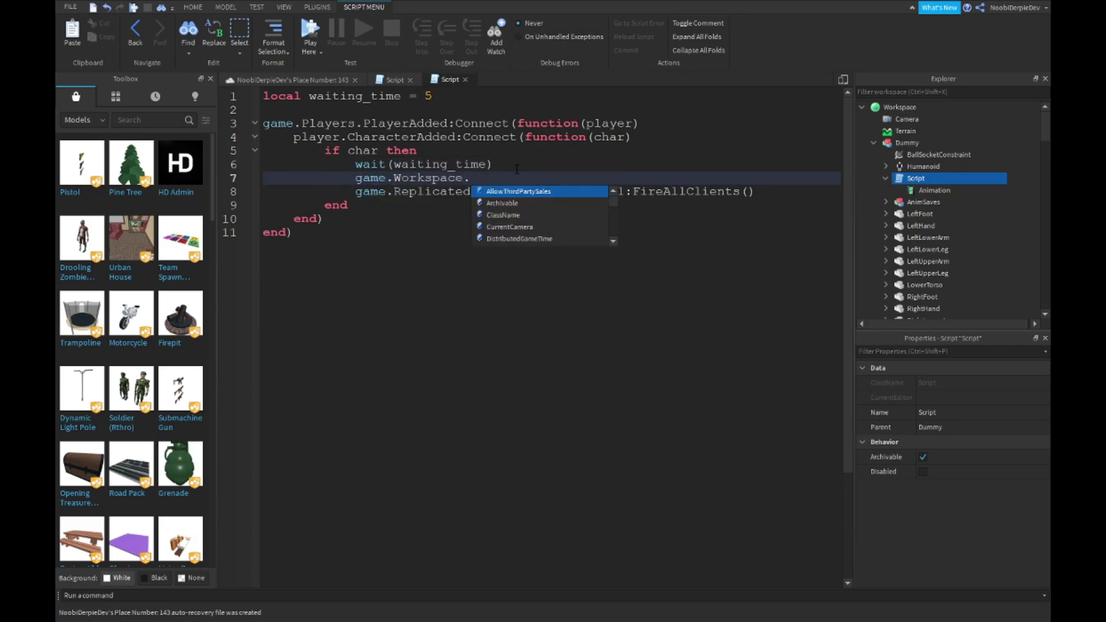
text(Sound:Play())
key(Return)
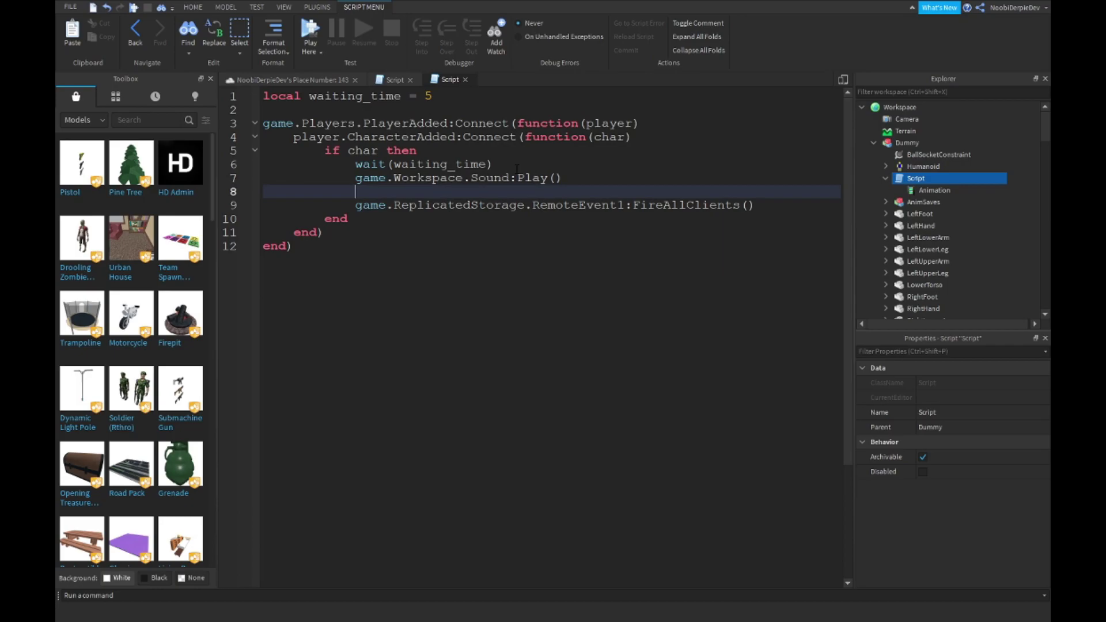
key(BackSpace)
Search the Audio library for 'royalty free music' and copy the first track's asset ID.
click(92, 121)
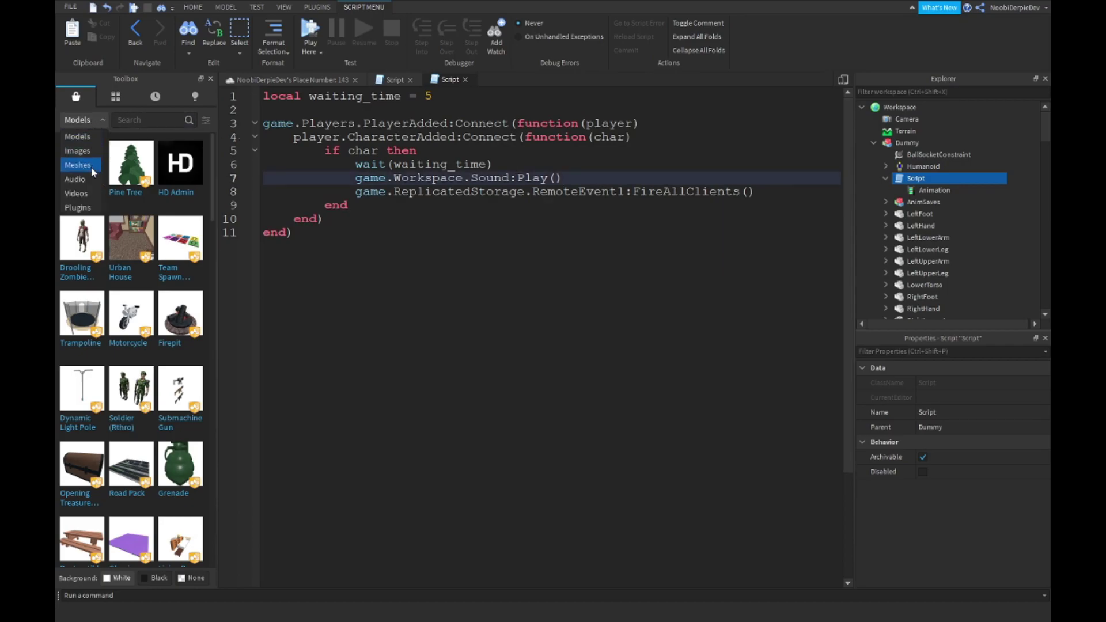
click(78, 177)
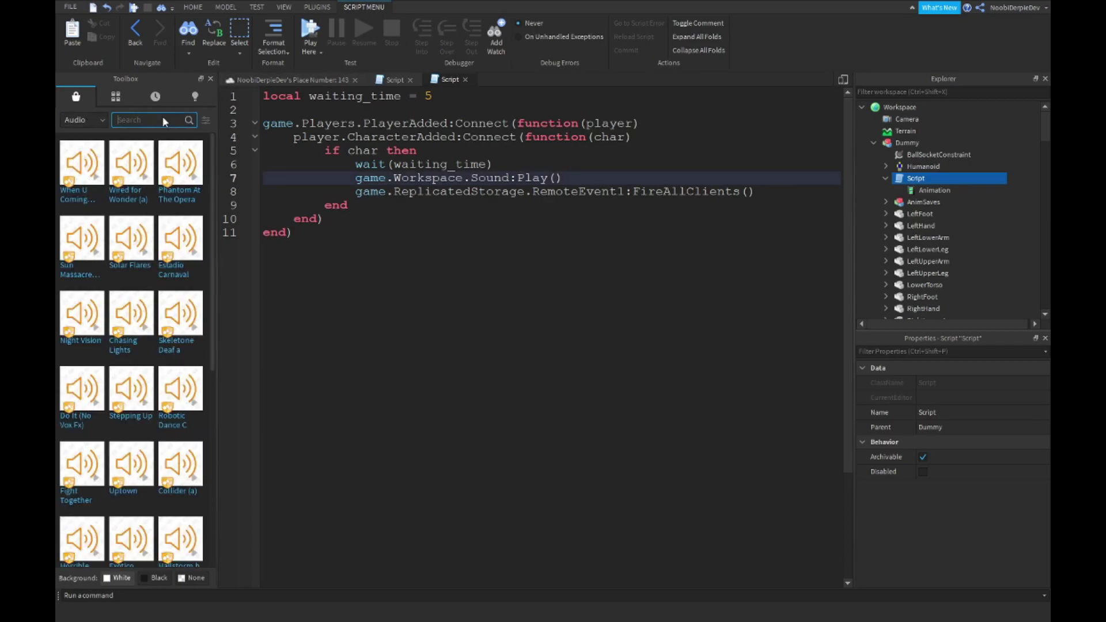
text(roy)
text( free music)
key(Return)
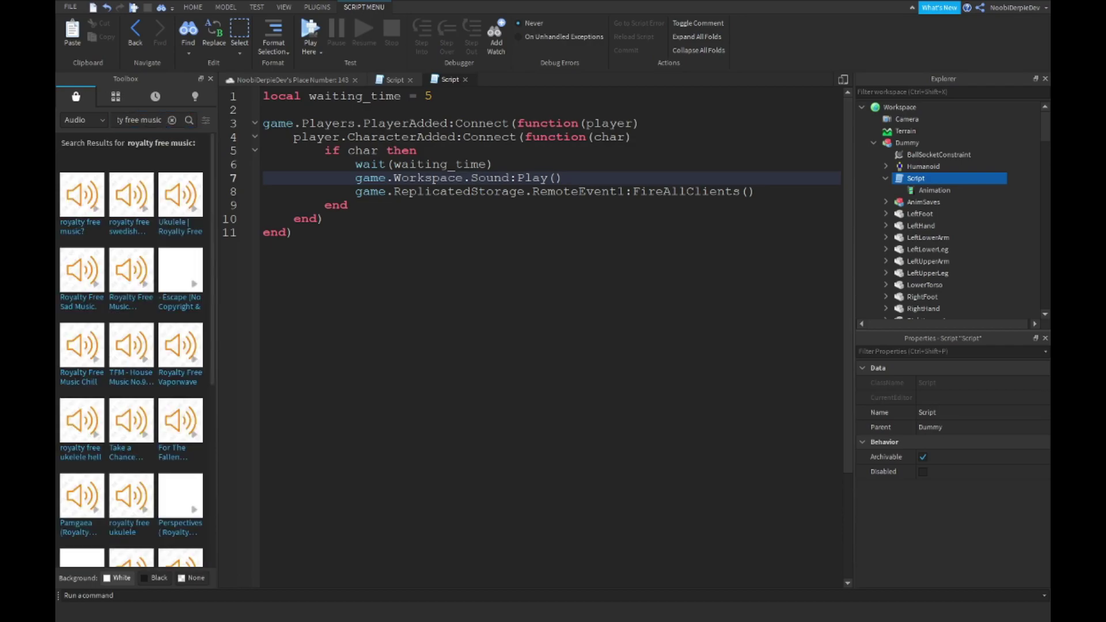
right_click(78, 198)
click(106, 245)
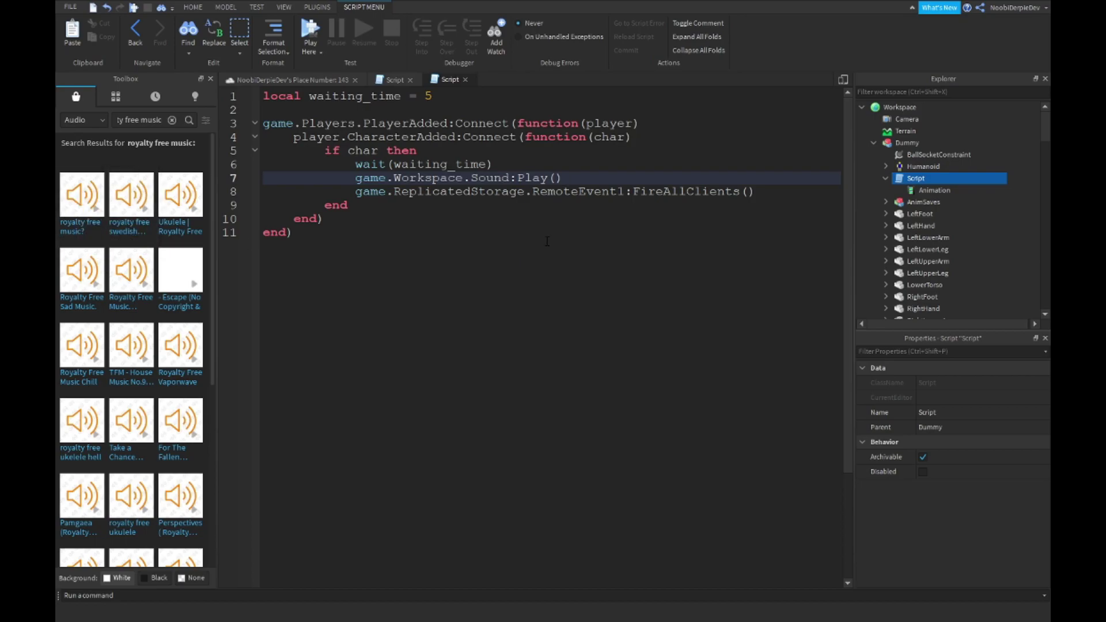
click(976, 106)
text(sound)
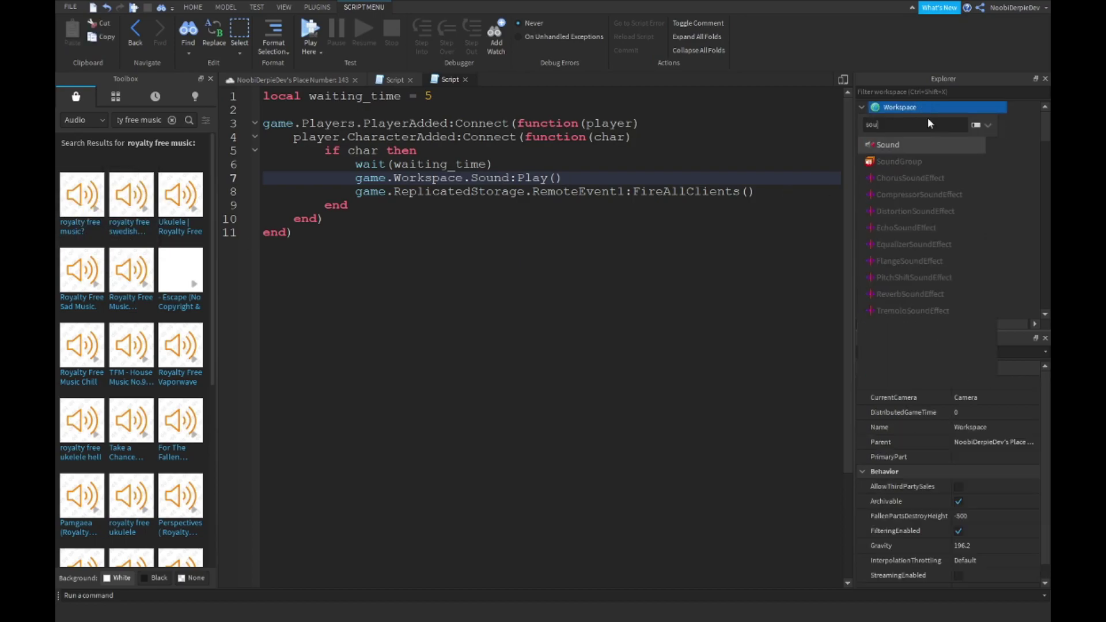
key(Return)
scroll(979, 401, down, 3)
scroll(979, 401, down, 2)
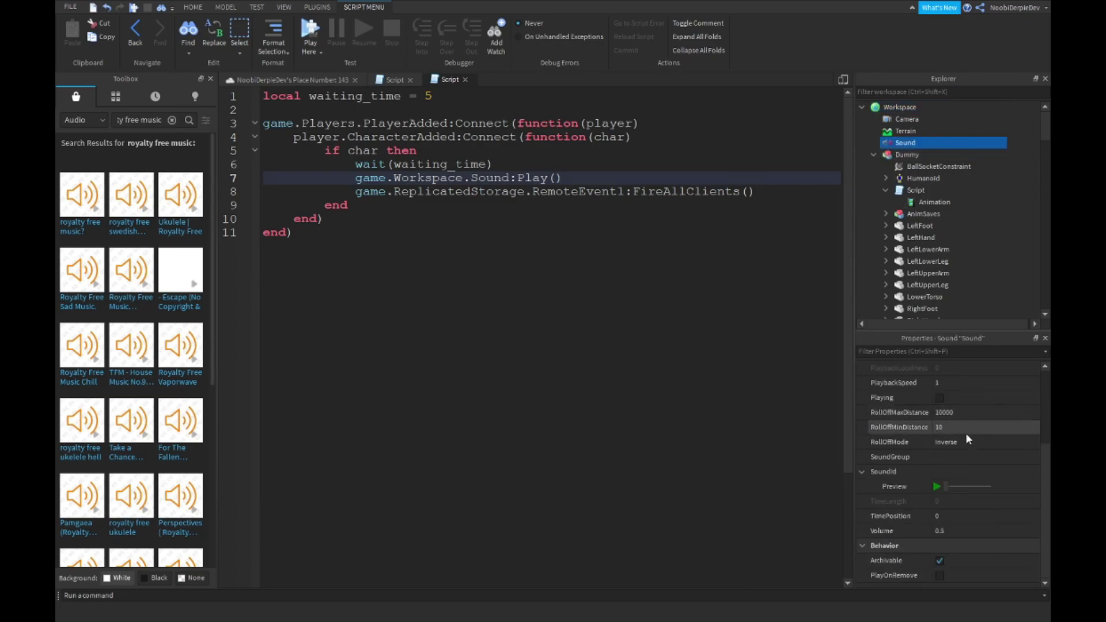
click(958, 473)
key(ctrl+v)
key(Return)
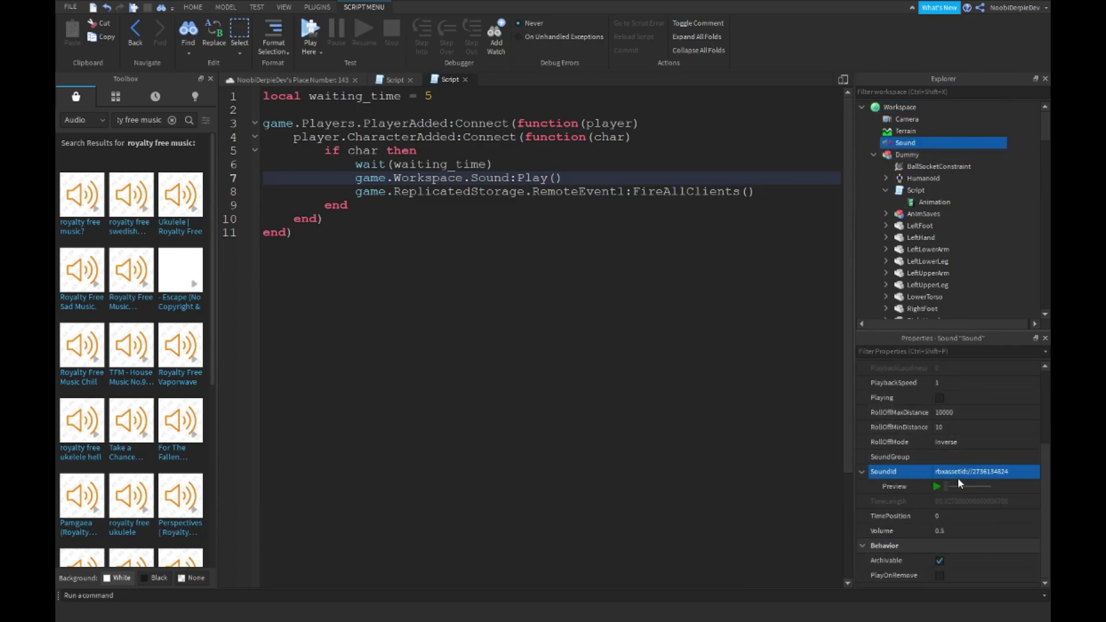
scroll(947, 441, up, 3)
click(942, 415)
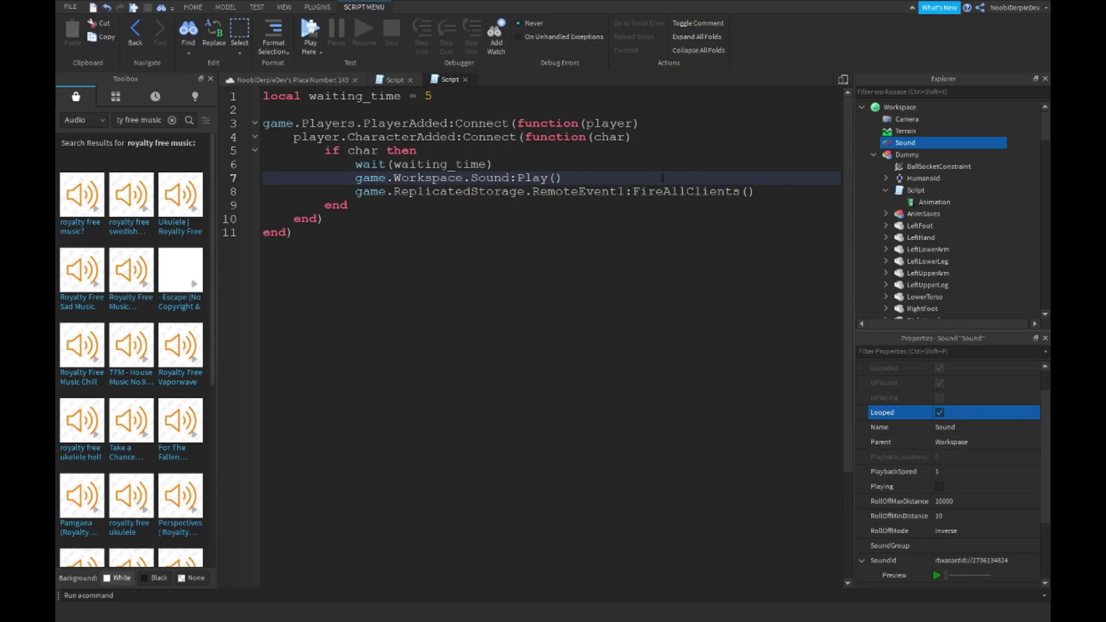
click(409, 80)
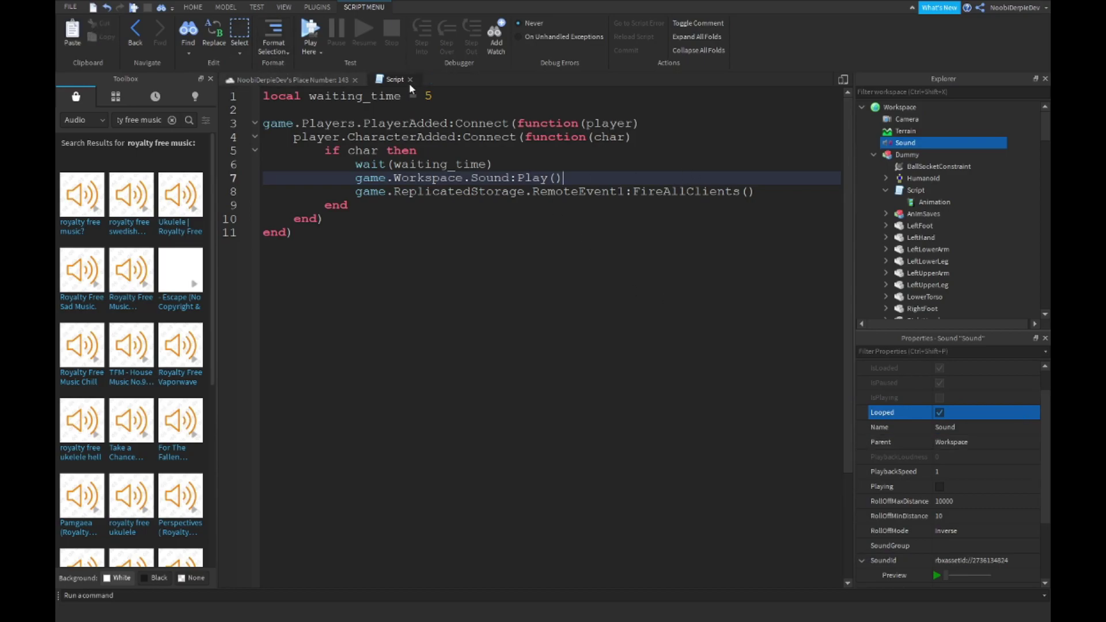
Play-test to watch the dummy dance, stop, and reopen the Dummy's Script.
click(560, 32)
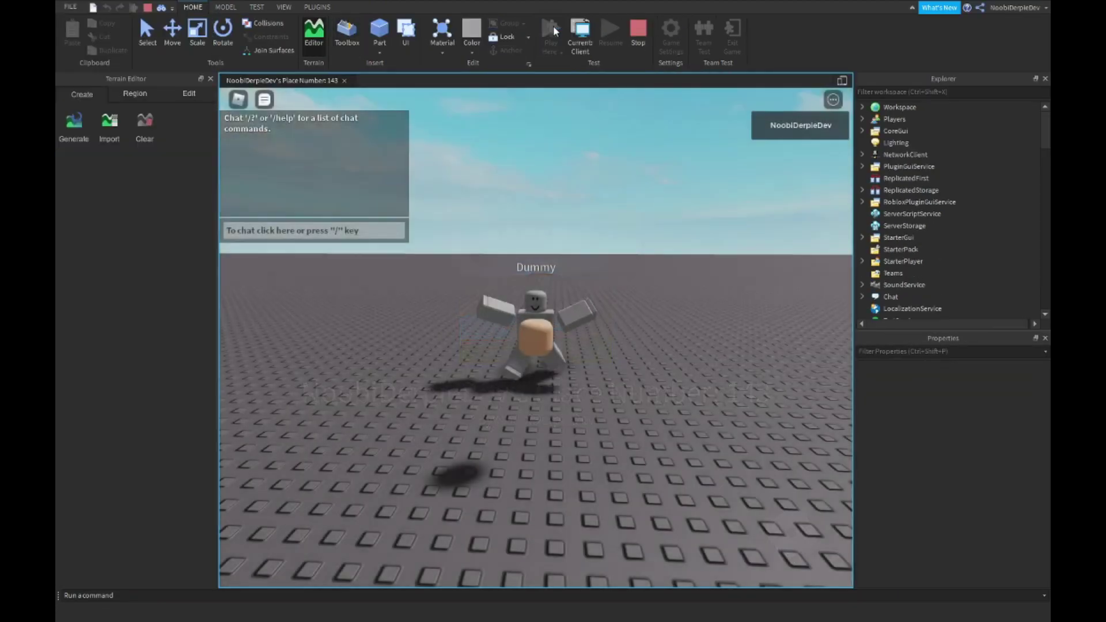
click(638, 33)
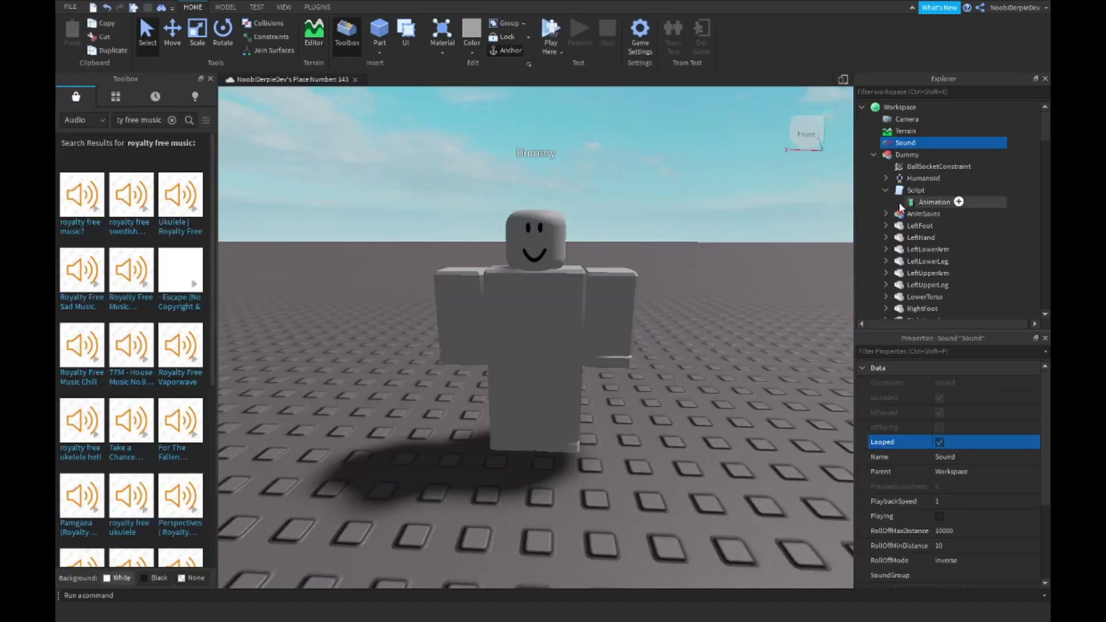
scroll(877, 173, down, 3)
scroll(882, 242, down, 2)
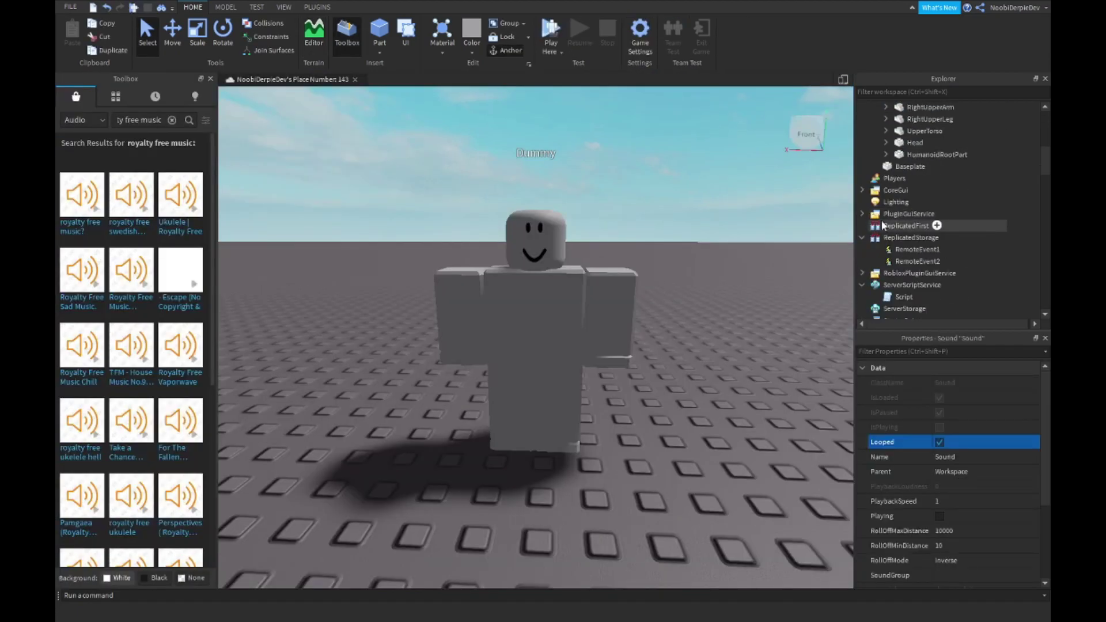
scroll(888, 294, down, 2)
scroll(890, 259, up, 3)
scroll(899, 225, up, 2)
double_click(914, 190)
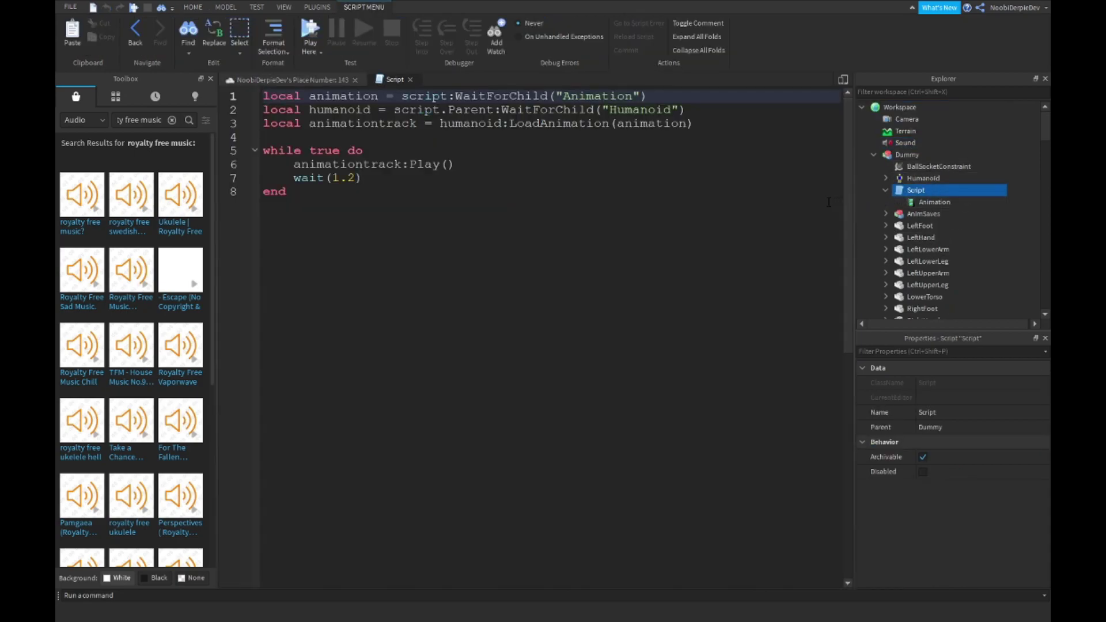
Replace the while loop with a game.ReplicatedStorage.RemoteEvent2.OnServerEvent:Connect(function(player) handler.
click(277, 137)
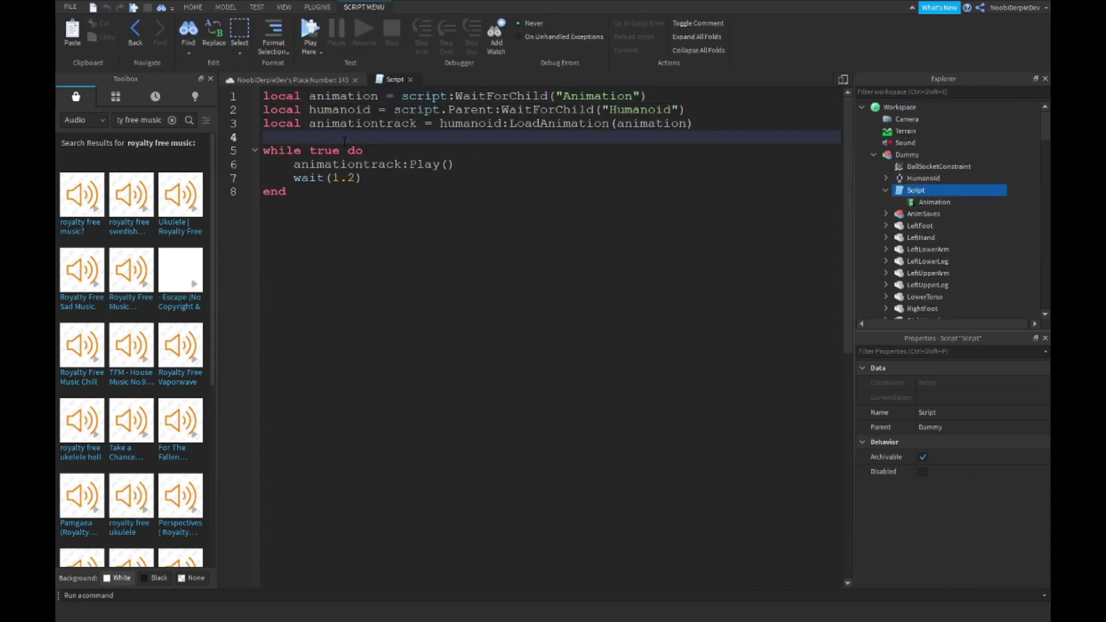
drag(286, 191, 263, 151)
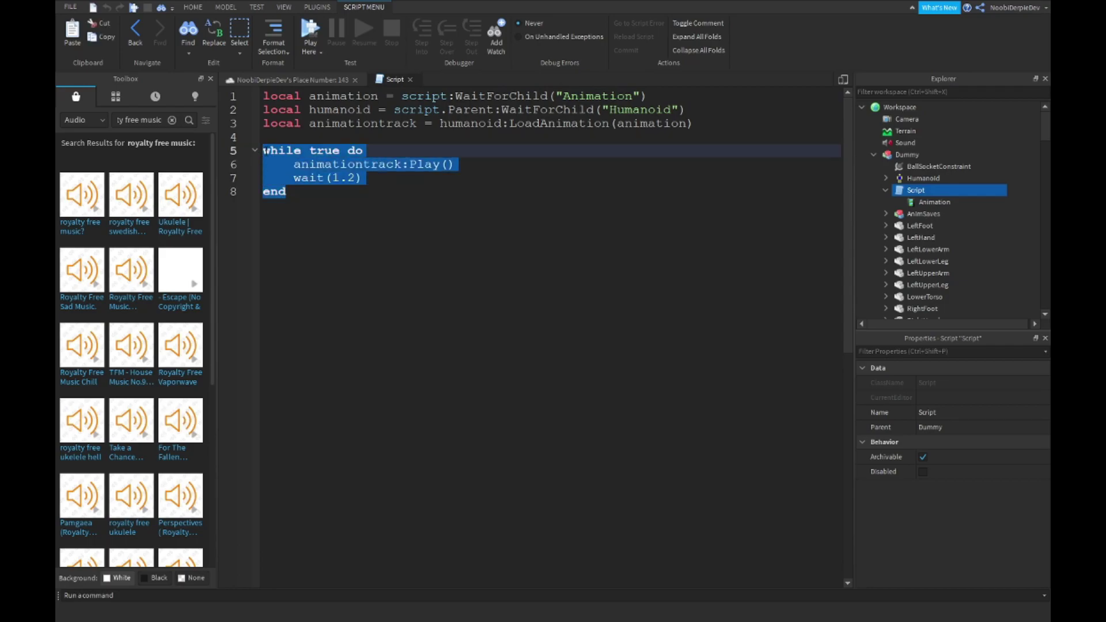
key(BackSpace)
text(gam)
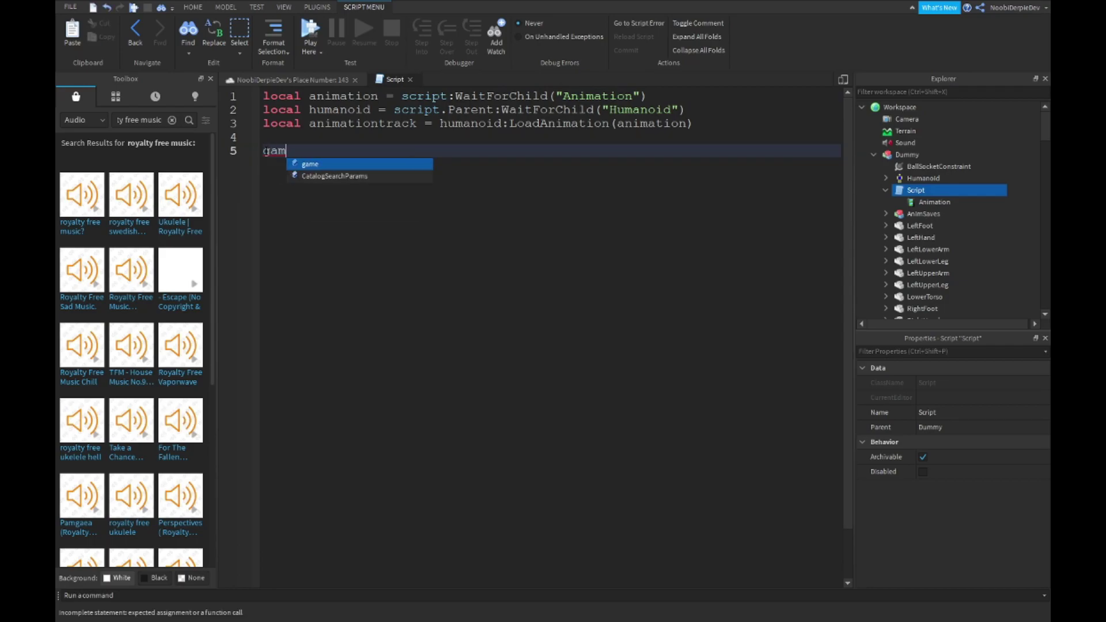
text(e.repl)
key(BackSpace)
key(BackSpace)
key(BackSpace)
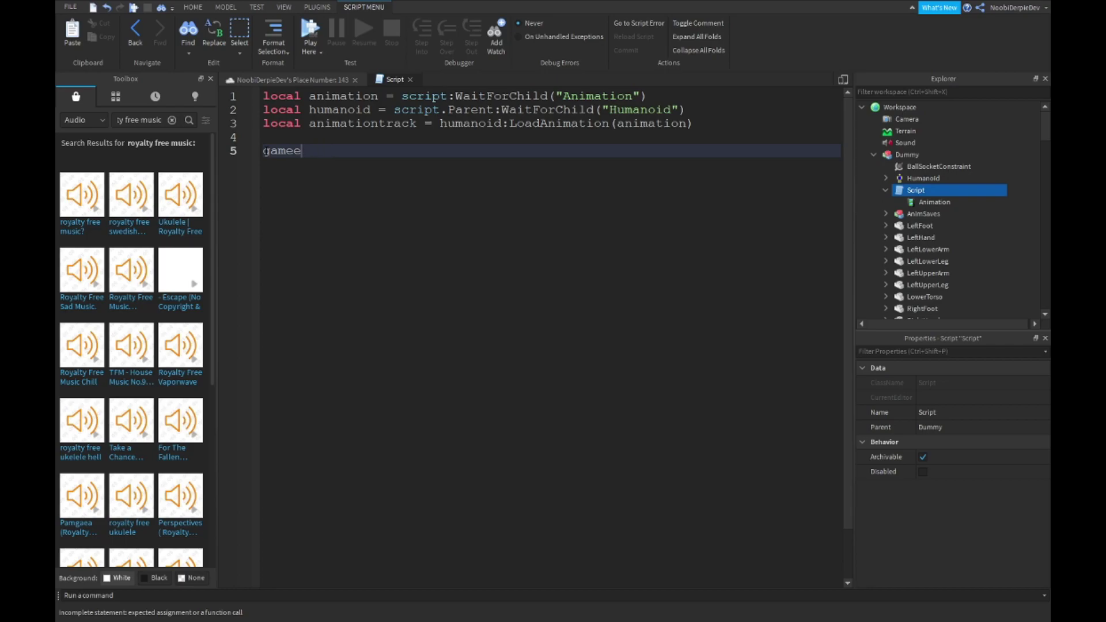
key(BackSpace)
text(.repl)
key(Tab)
text(.remote)
key(Tab)
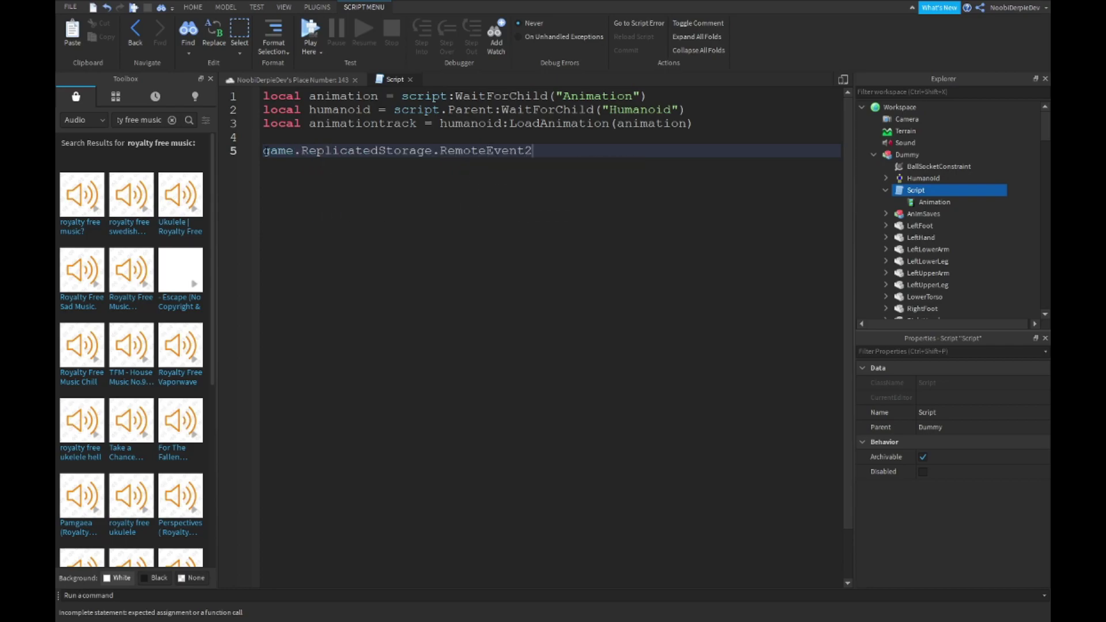
text(.on)
key(Tab)
text(:)
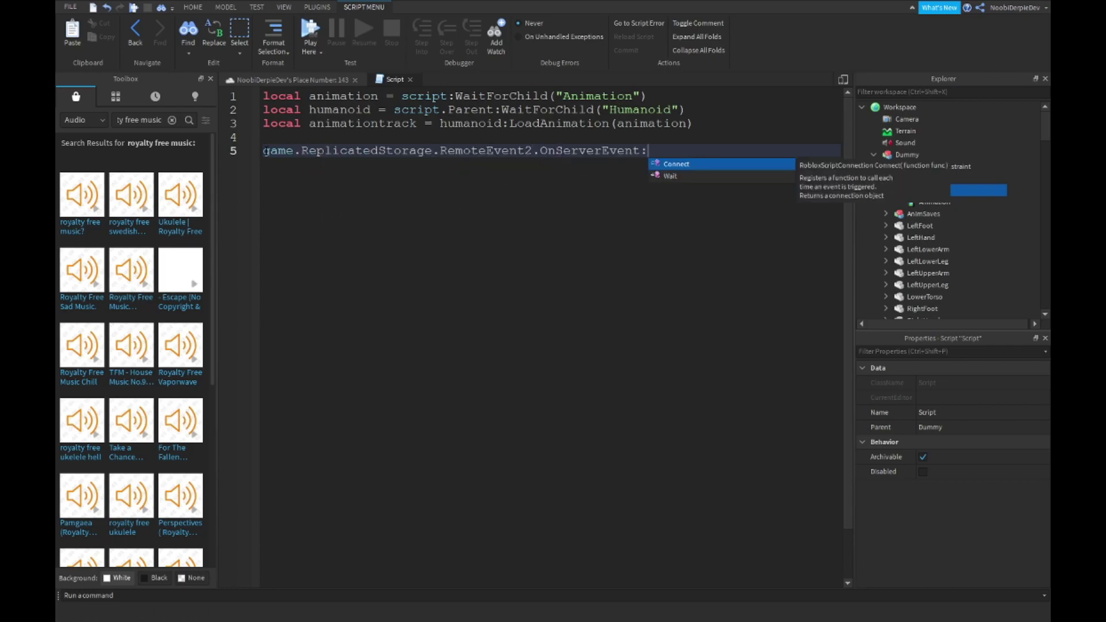
key(Tab)
text((fu)
key(Tab)
text((player)
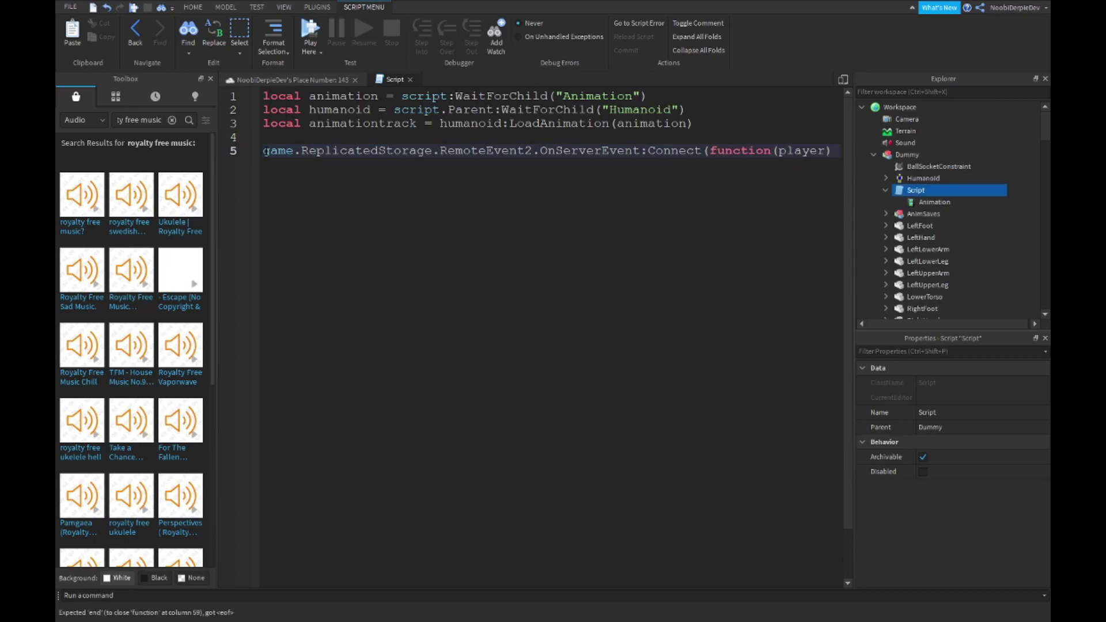
key(Return)
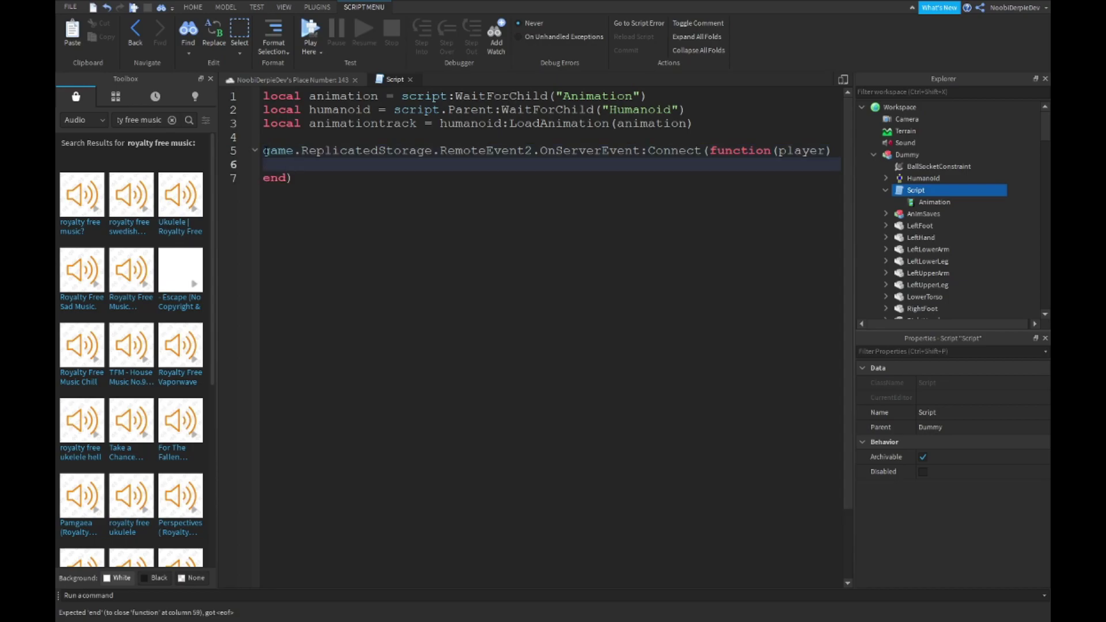
text(while true do animationtrack:Play() wait(1.2))
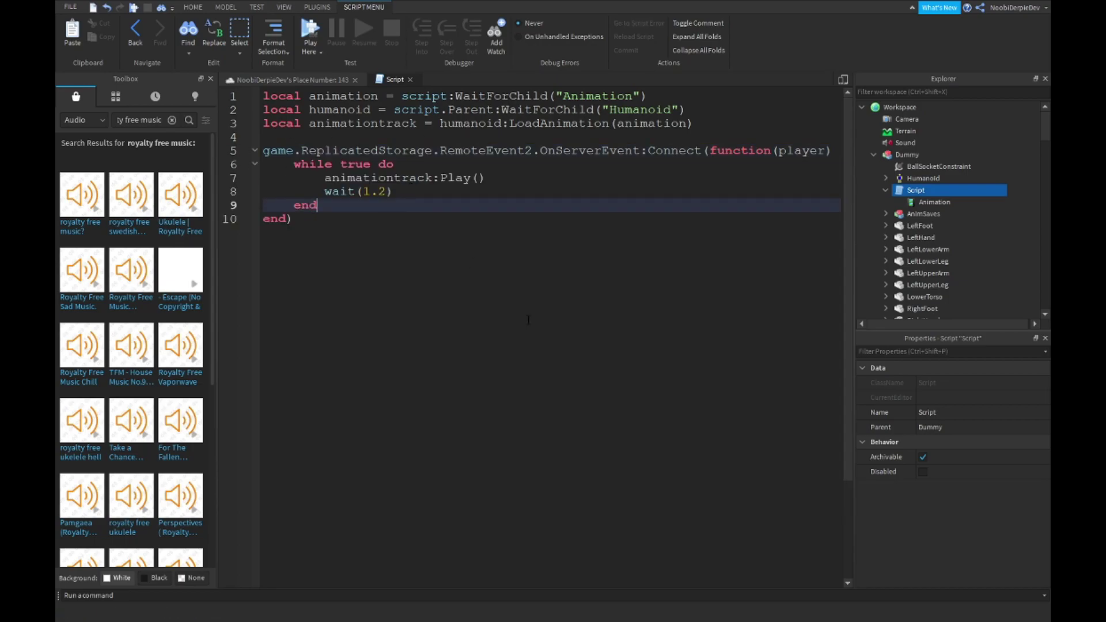
click(286, 79)
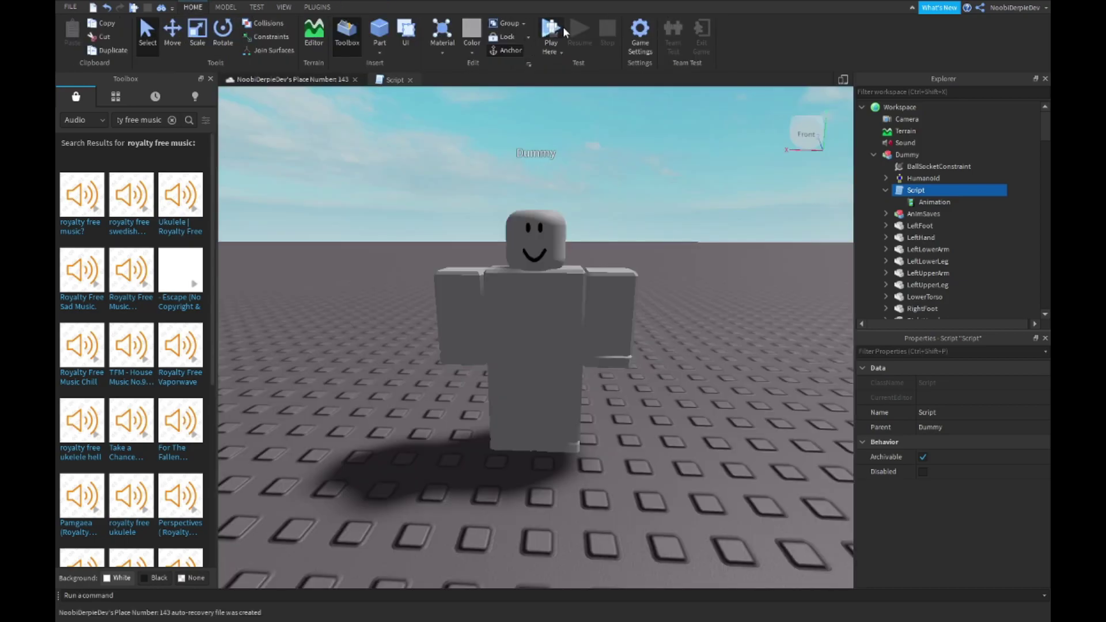
Playtest the place, check the Developer Console for errors, and reopen the Dummy's script.
click(562, 32)
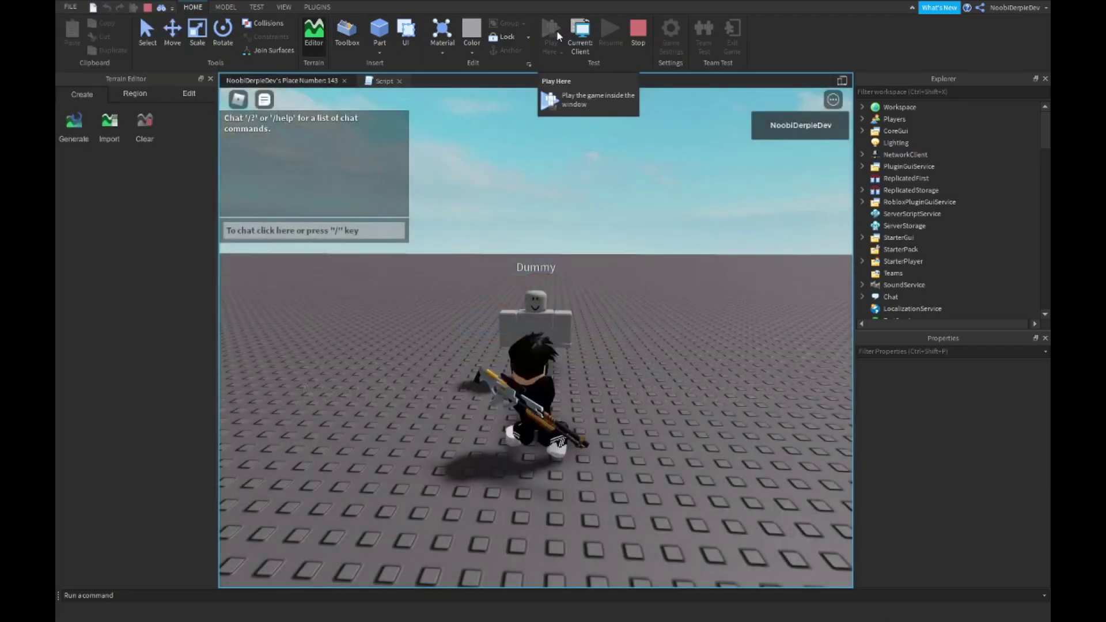
right_drag(571, 225, 571, 225)
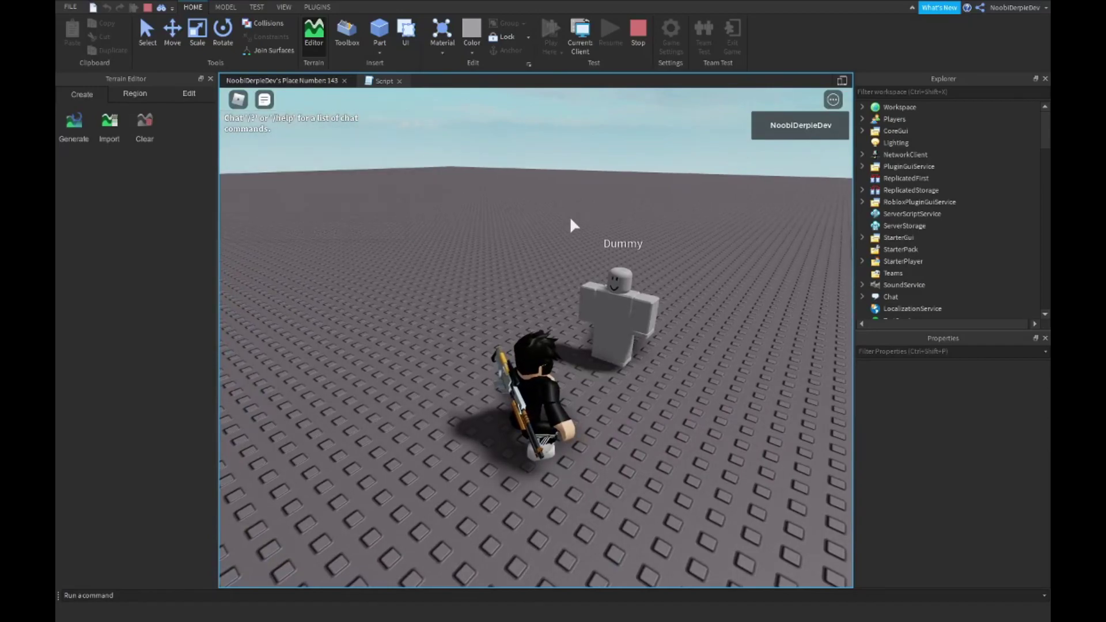
key(F9)
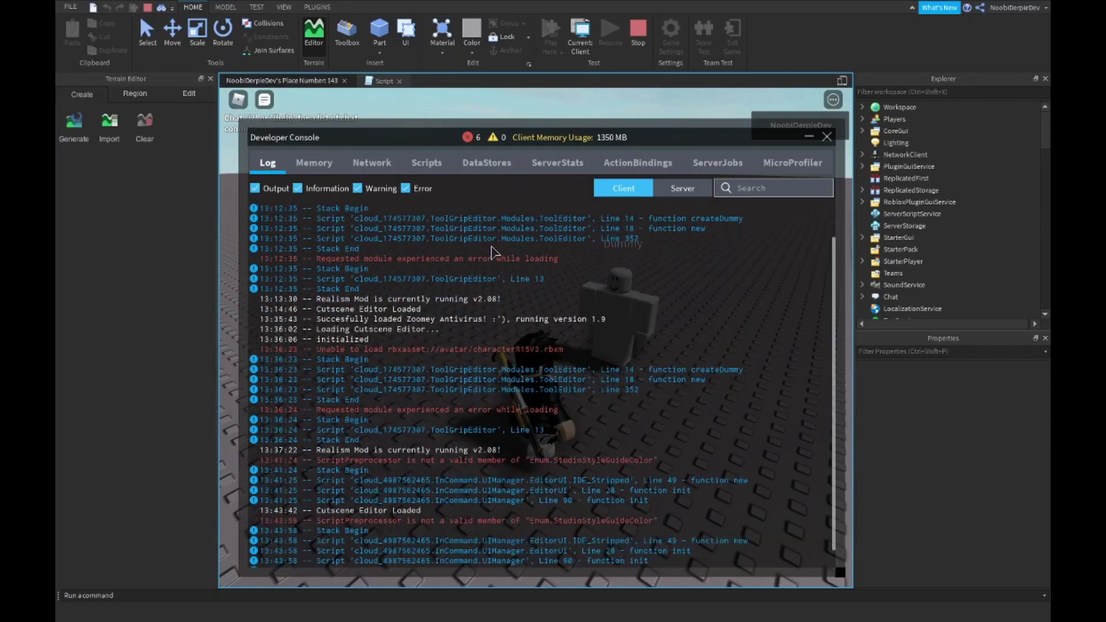
key(F9)
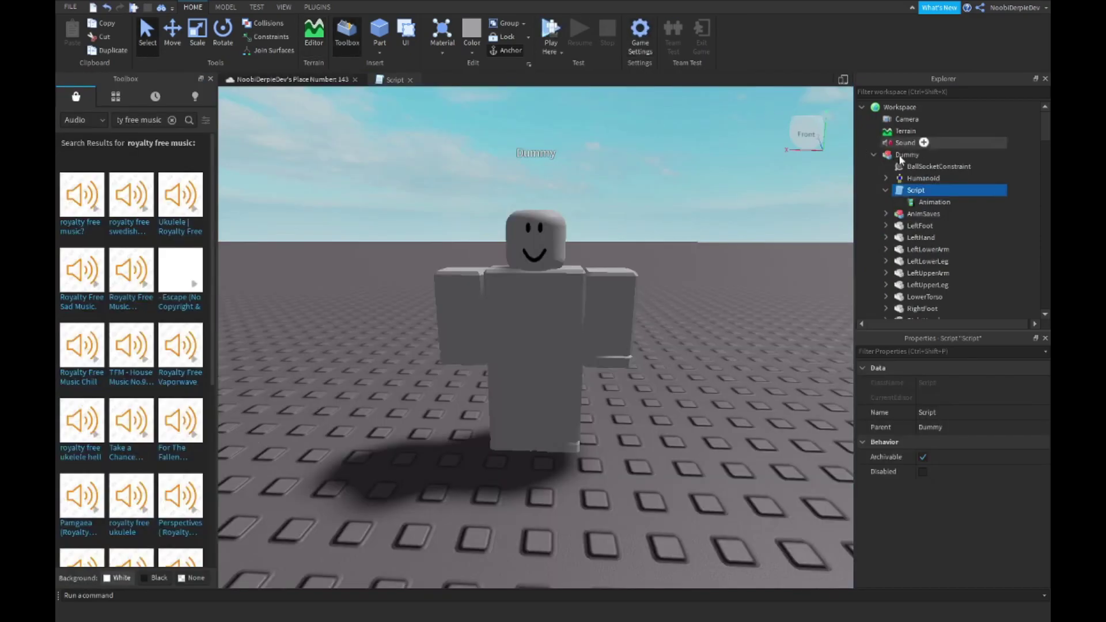
double_click(917, 190)
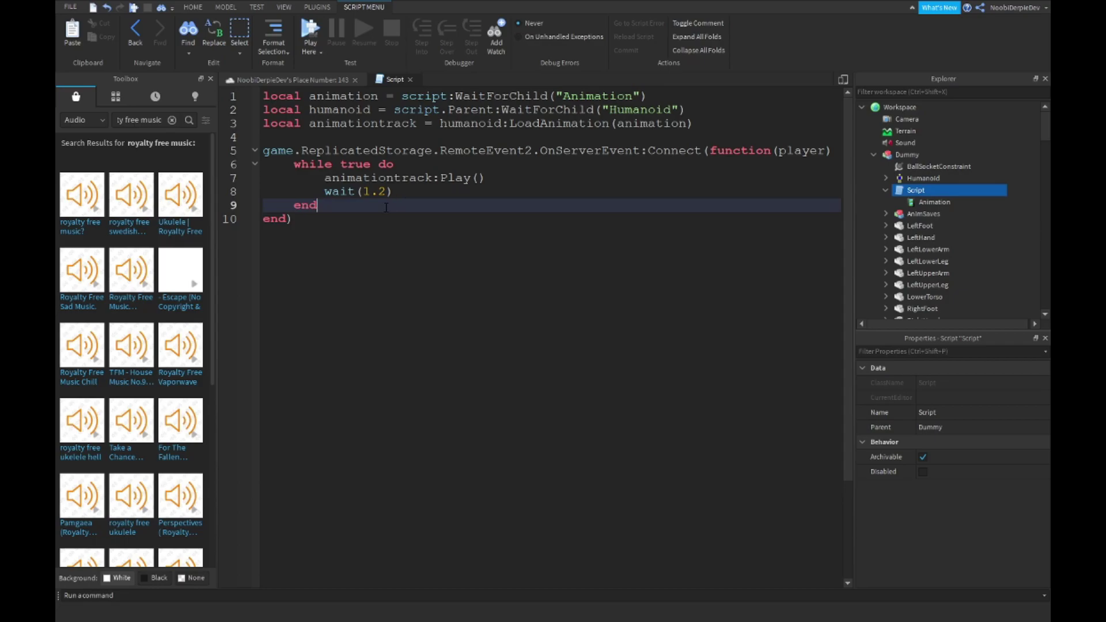
Replace the RemoteEvent2 handler with wait(5) followed by the pasted animation loop.
drag(319, 208, 295, 165)
key(ctrl+c)
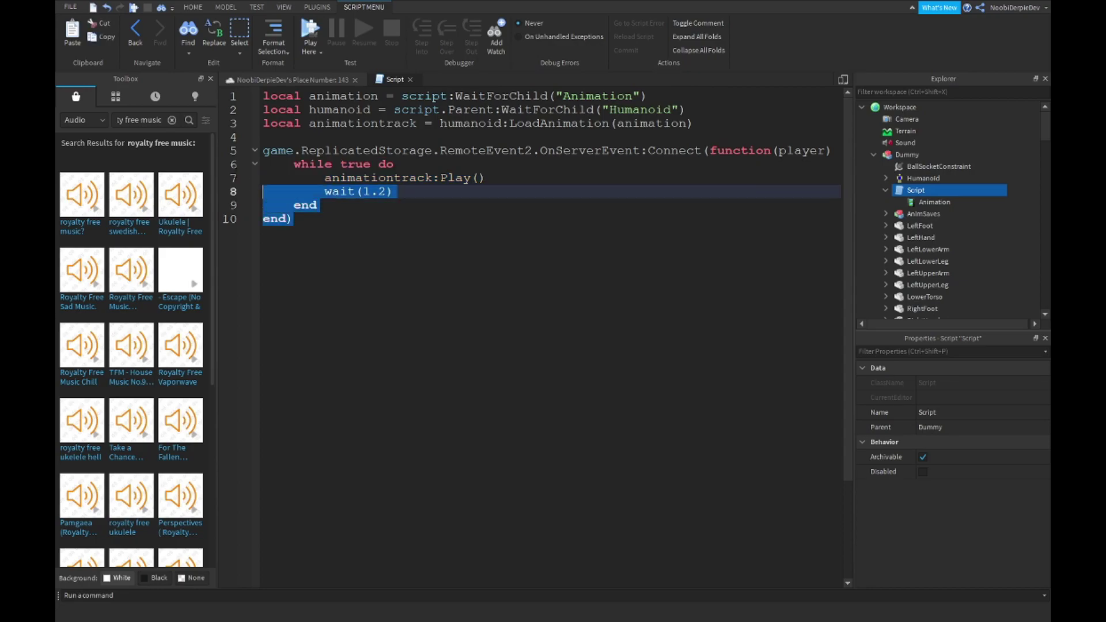
drag(310, 235, 222, 149)
text(wait(5)
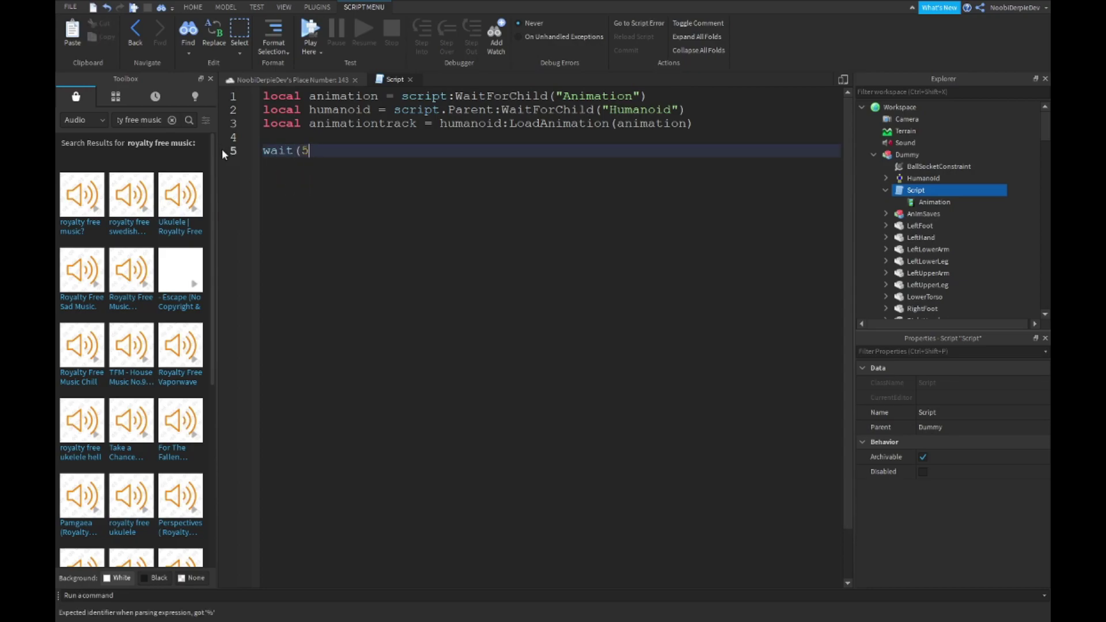
key(Return)
key(ctrl+v)
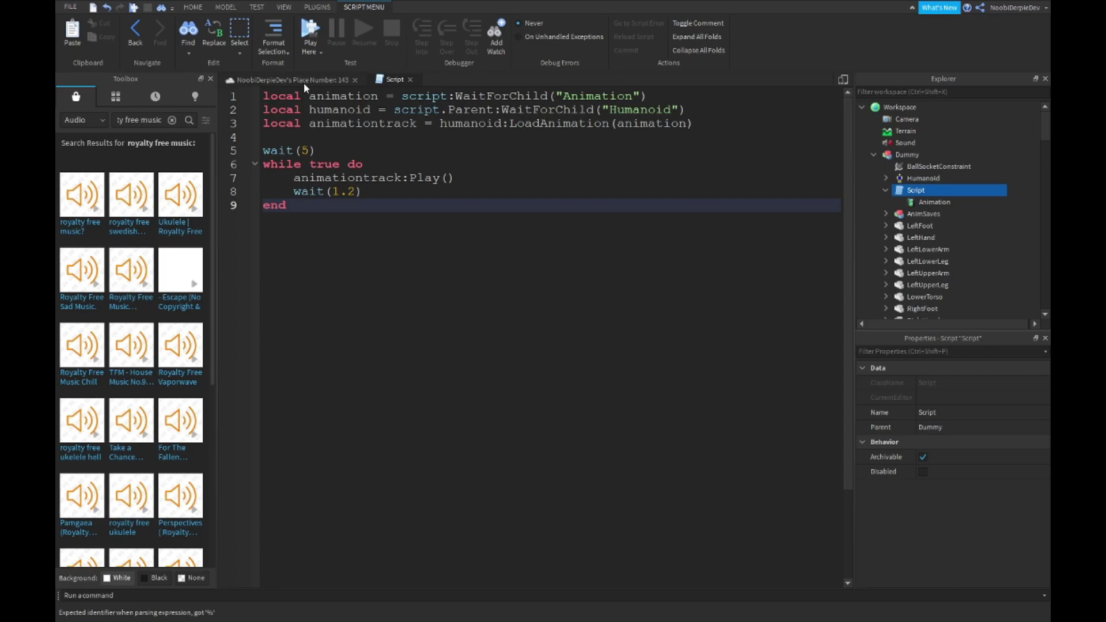
click(304, 81)
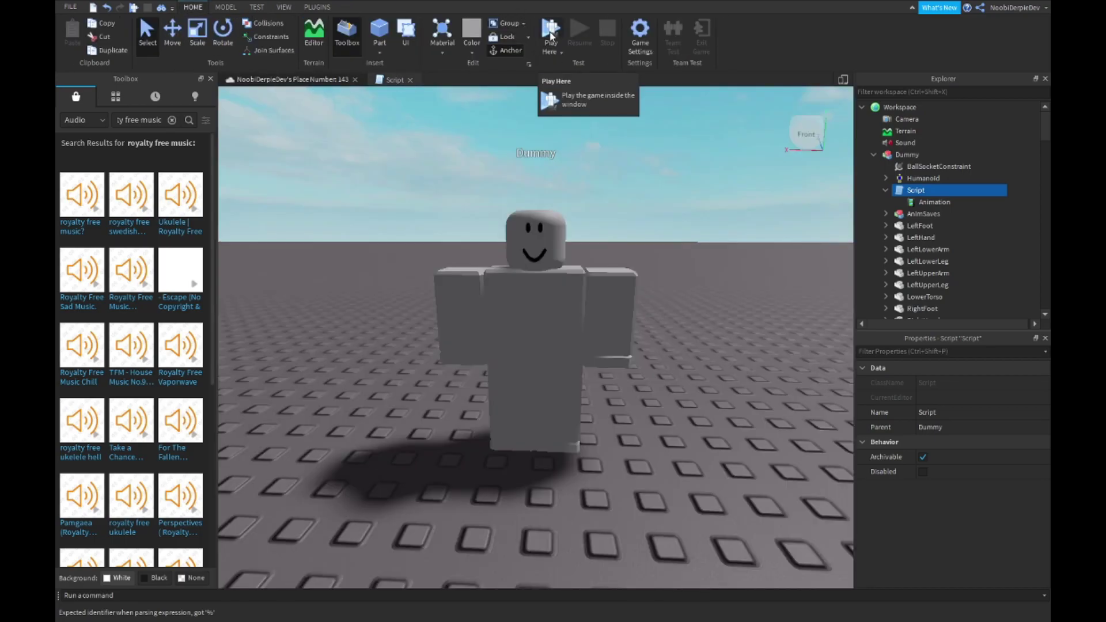
Playtest the place and check the Developer Console to confirm the delayed dance.
double_click(902, 192)
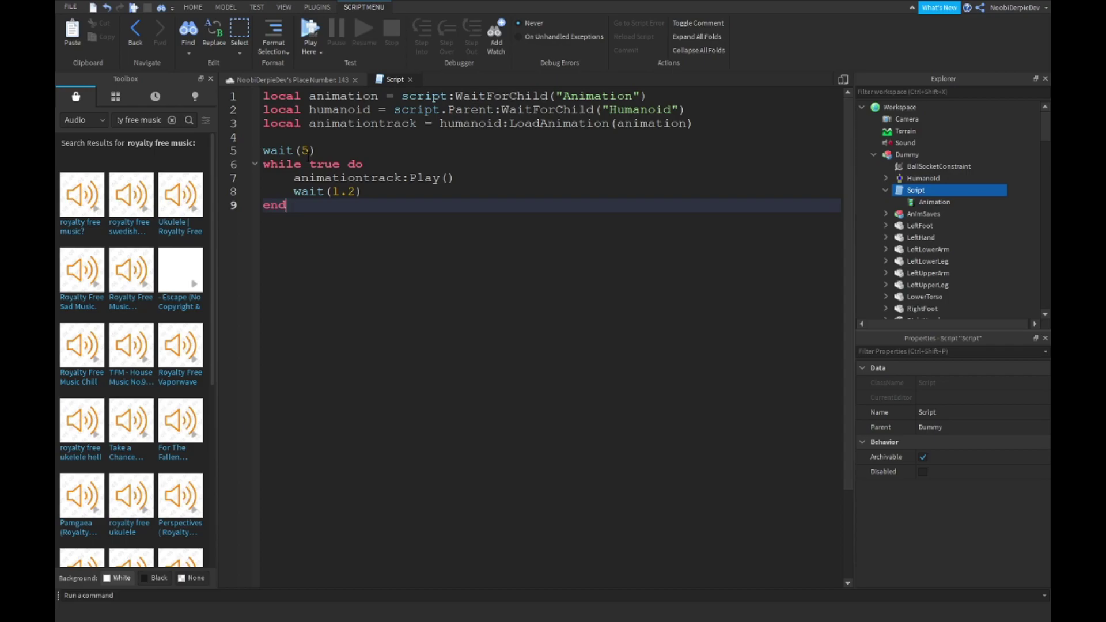
click(285, 79)
click(548, 29)
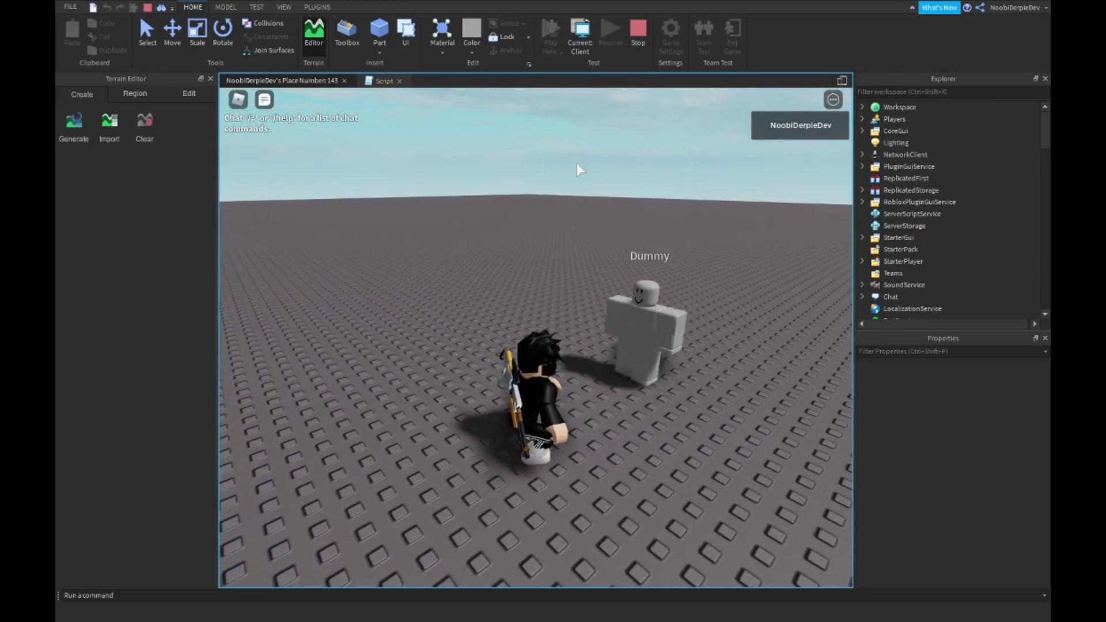
key(F9)
key(F9)
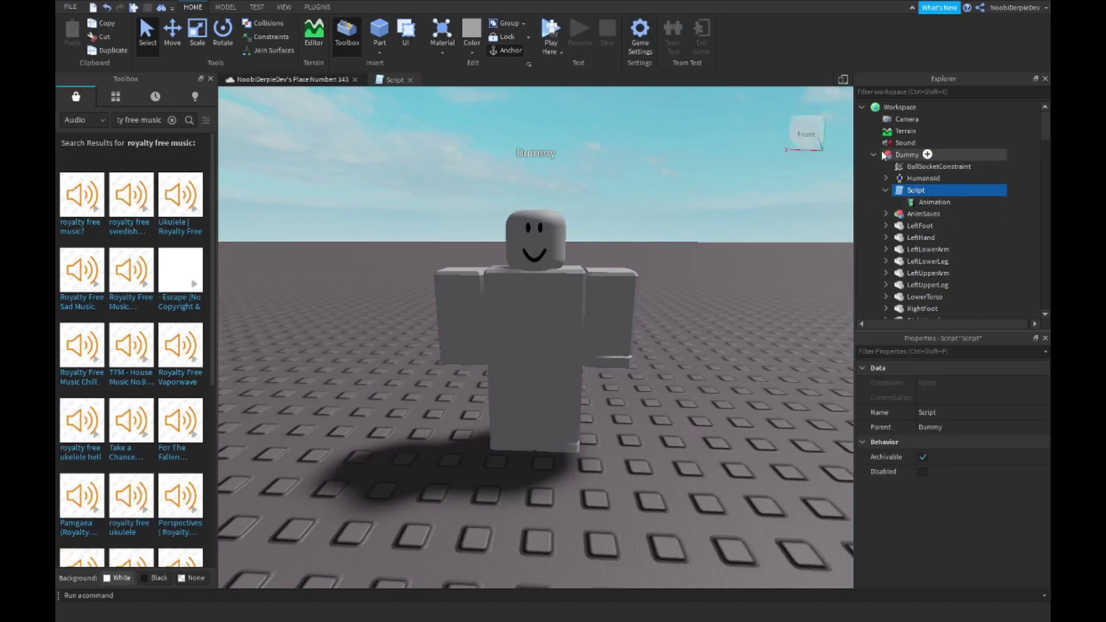
Delete RemoteEvent1, RemoteEvent2 and ServerScriptService's Script from the Explorer.
click(874, 155)
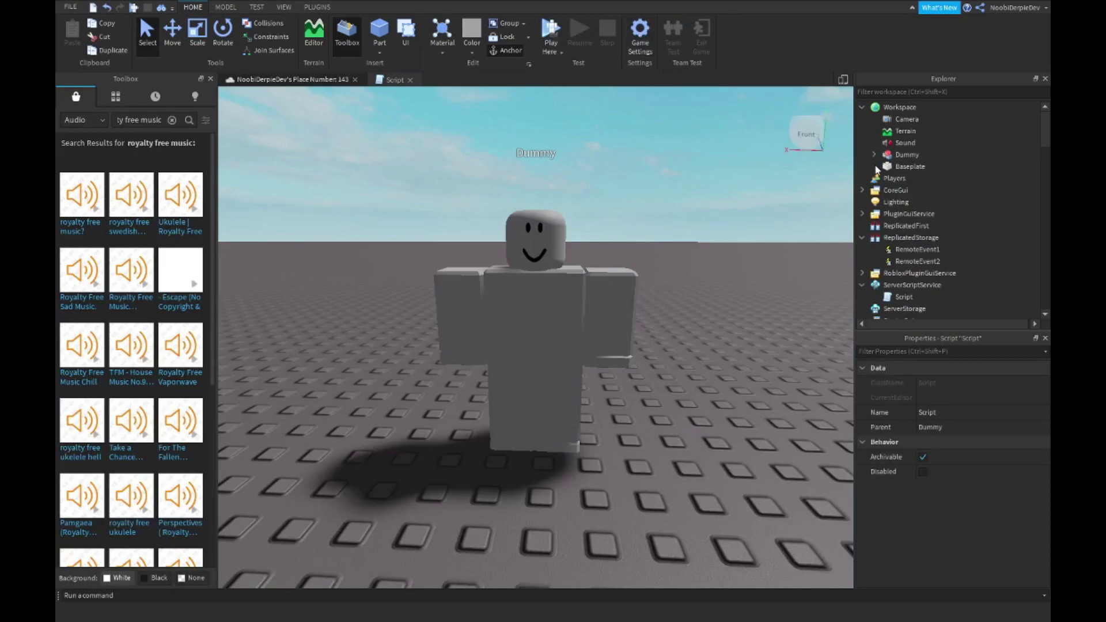
click(893, 249)
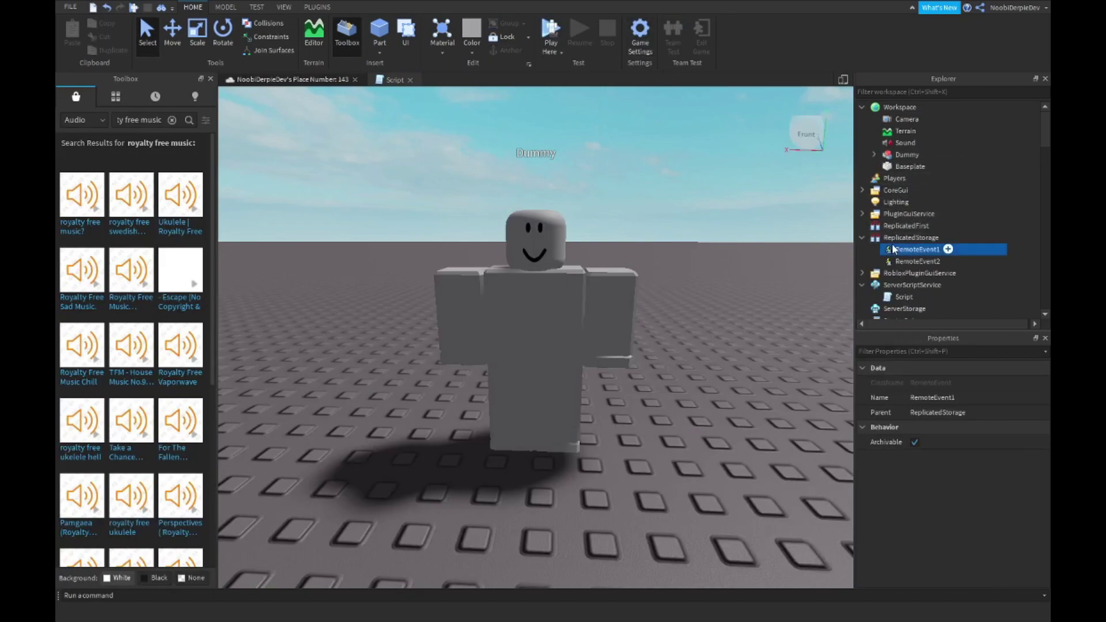
key(Delete)
key(Delete)
click(904, 274)
key(Delete)
Add a game.Workspace.Sound:Play() line after wait(5) in the Dummy's script.
click(875, 155)
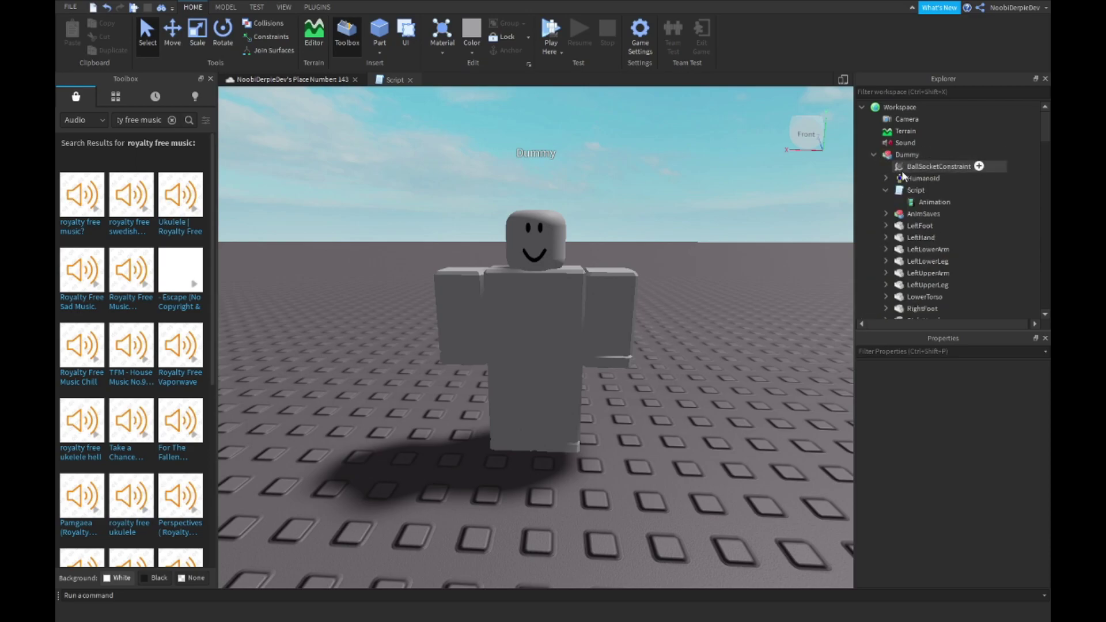
double_click(916, 191)
click(407, 164)
click(335, 151)
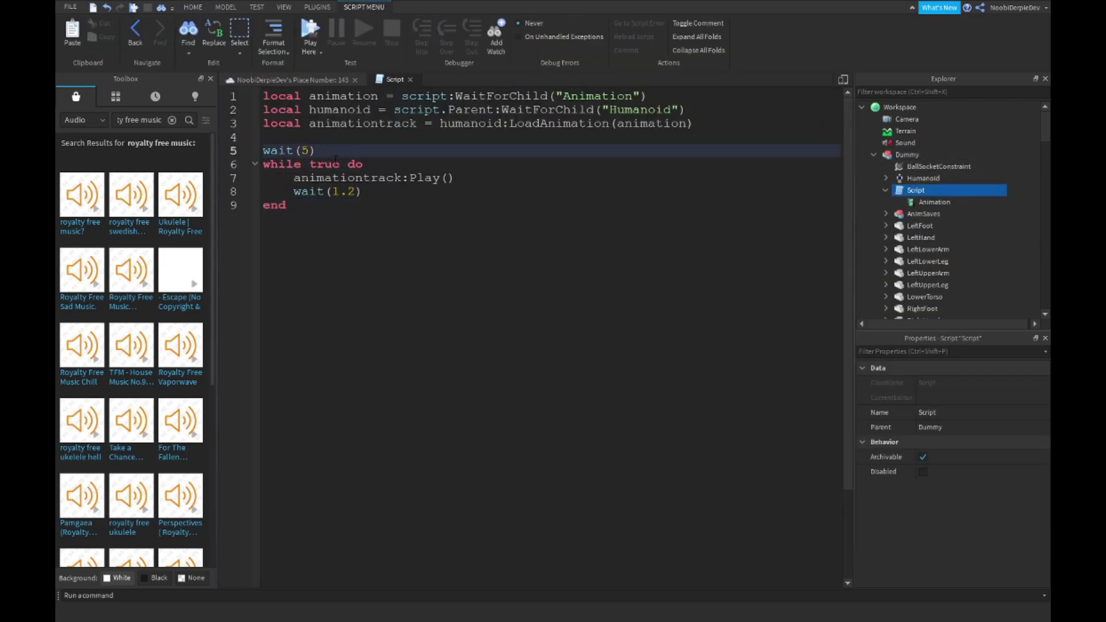
key(Return)
text(game.Workspace.Sound:Play()
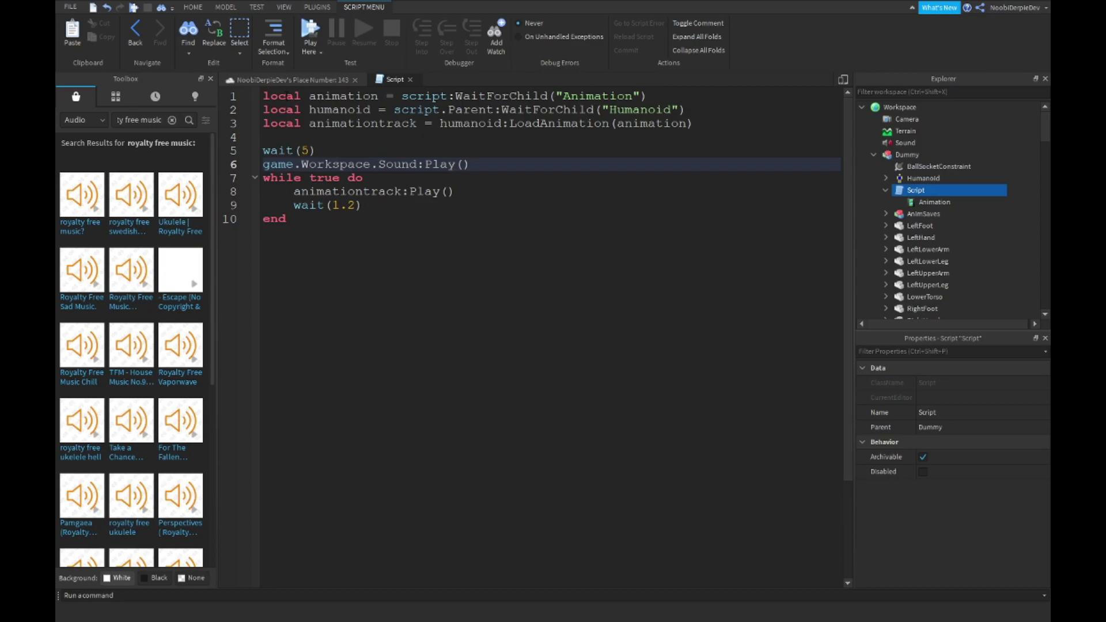
click(290, 79)
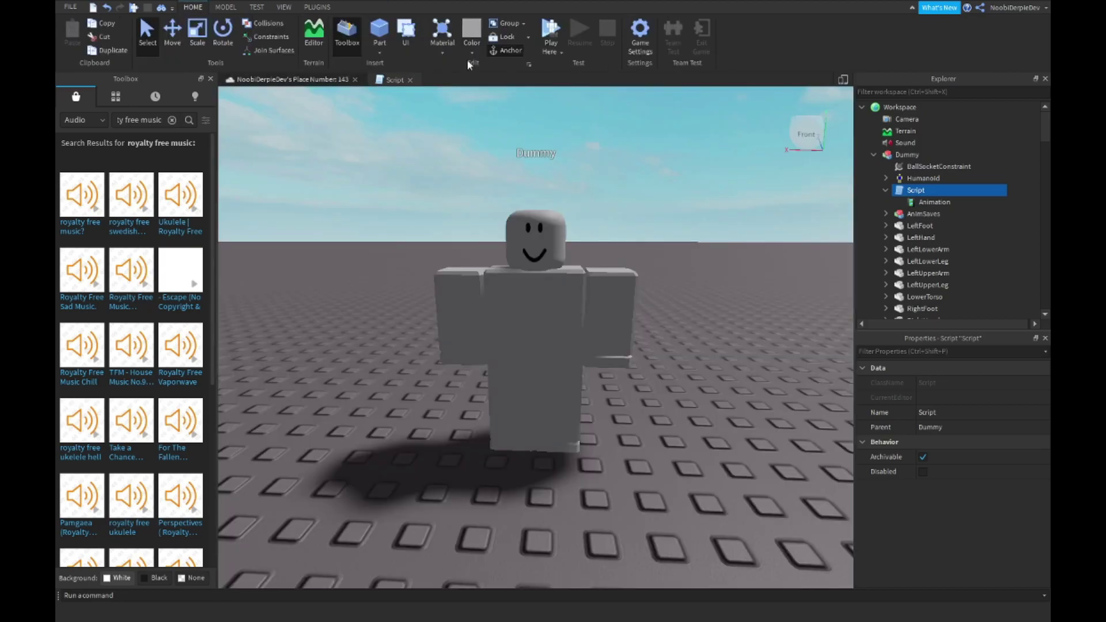
Playtest and orbit around the Dummy to watch its looping dance, then stop.
click(554, 27)
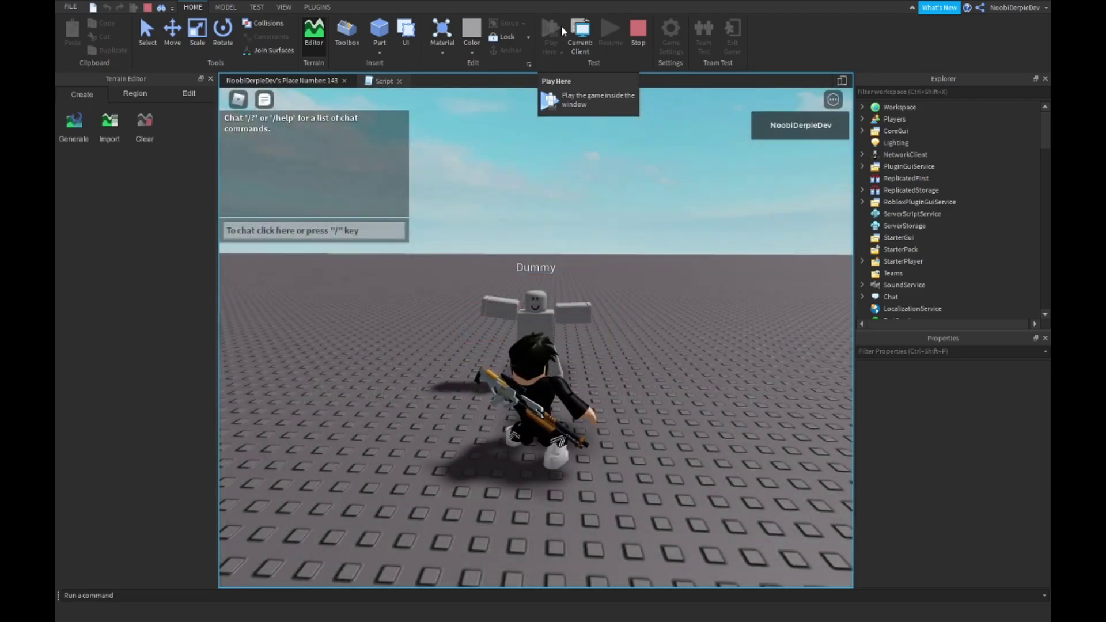
right_drag(580, 173, 579, 176)
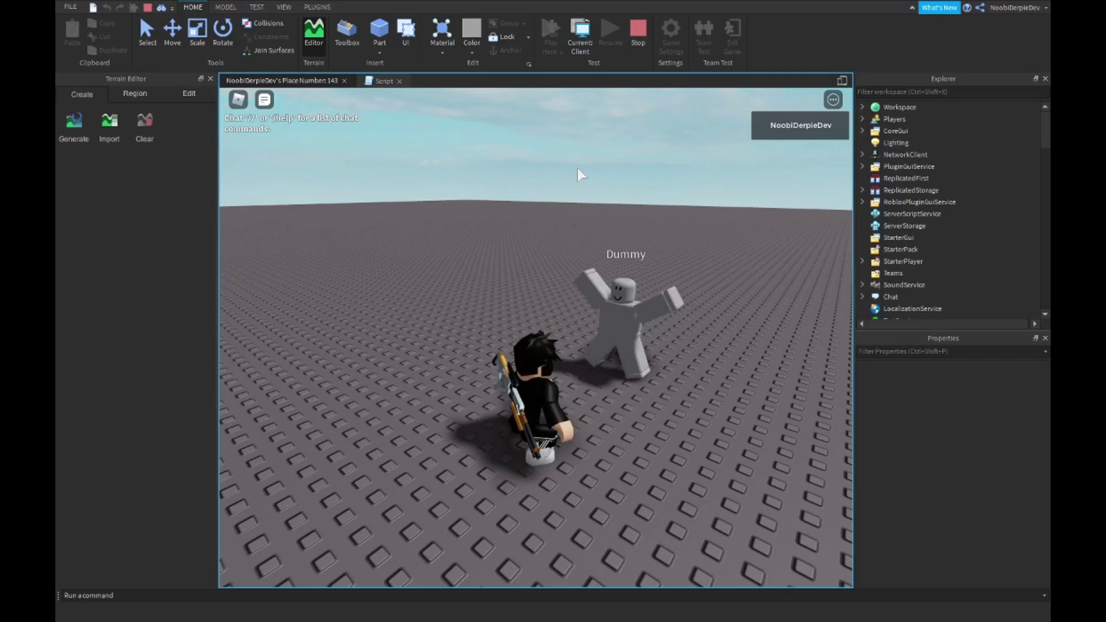
mouse_move(580, 175)
right_down()
mouse_move(644, 115)
mouse_move(653, 161)
mouse_move(644, 35)
right_up()
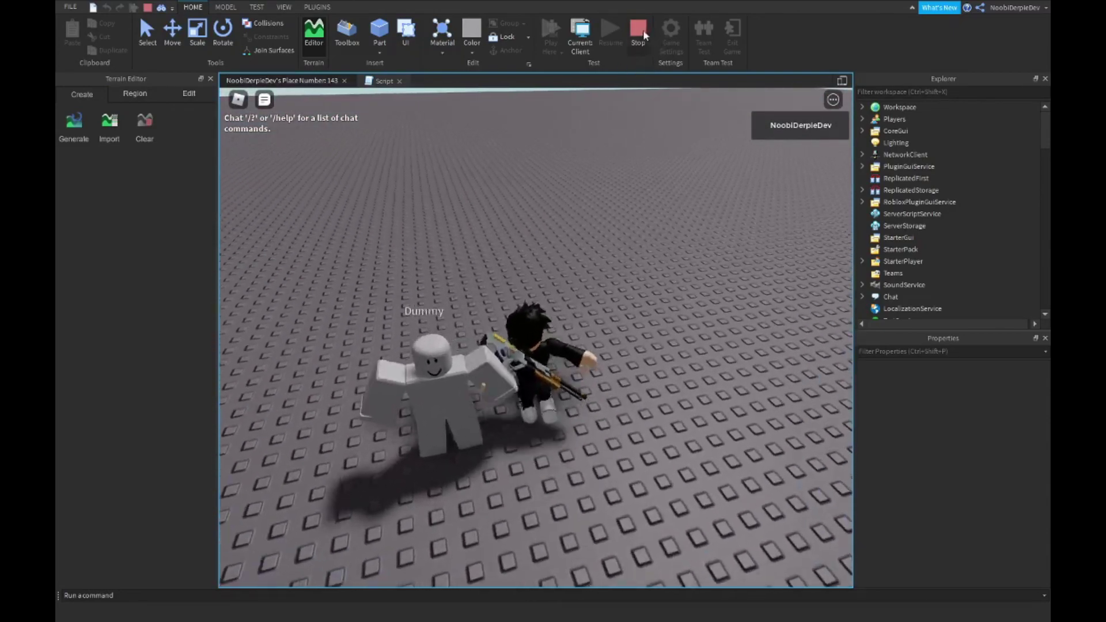
click(637, 33)
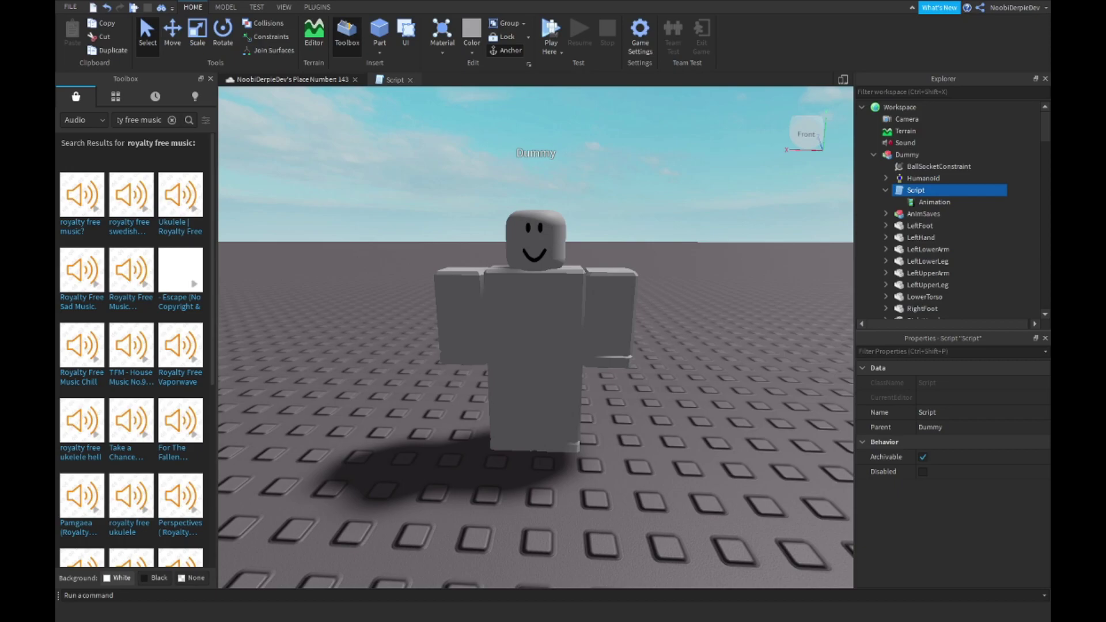
Delete the Dummy from the Workspace and set the Toolbox category to Models.
click(903, 154)
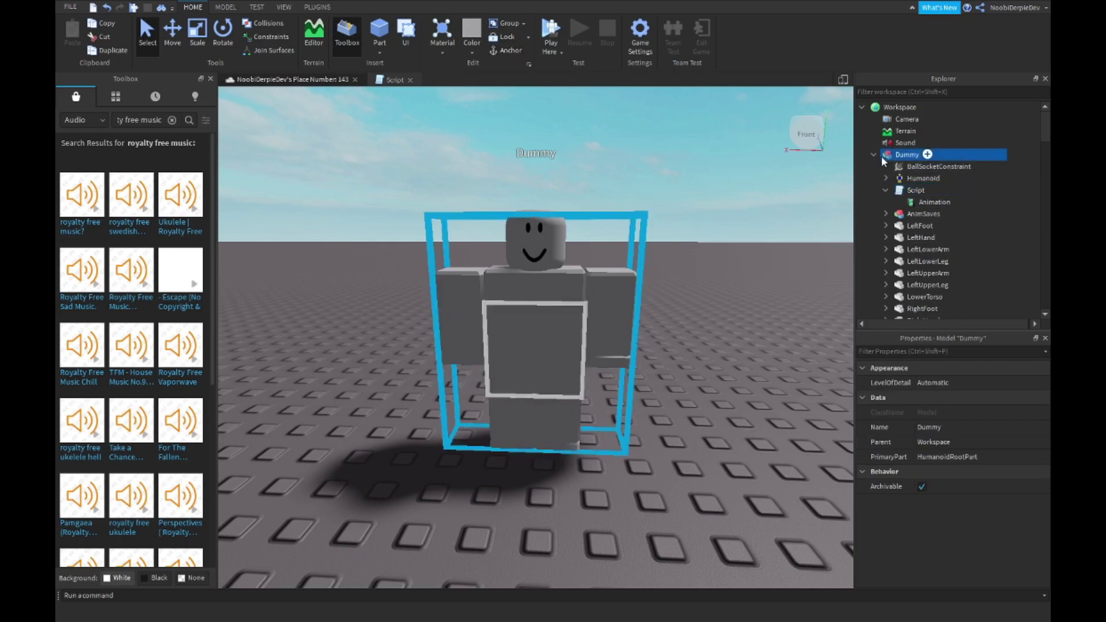
key(Delete)
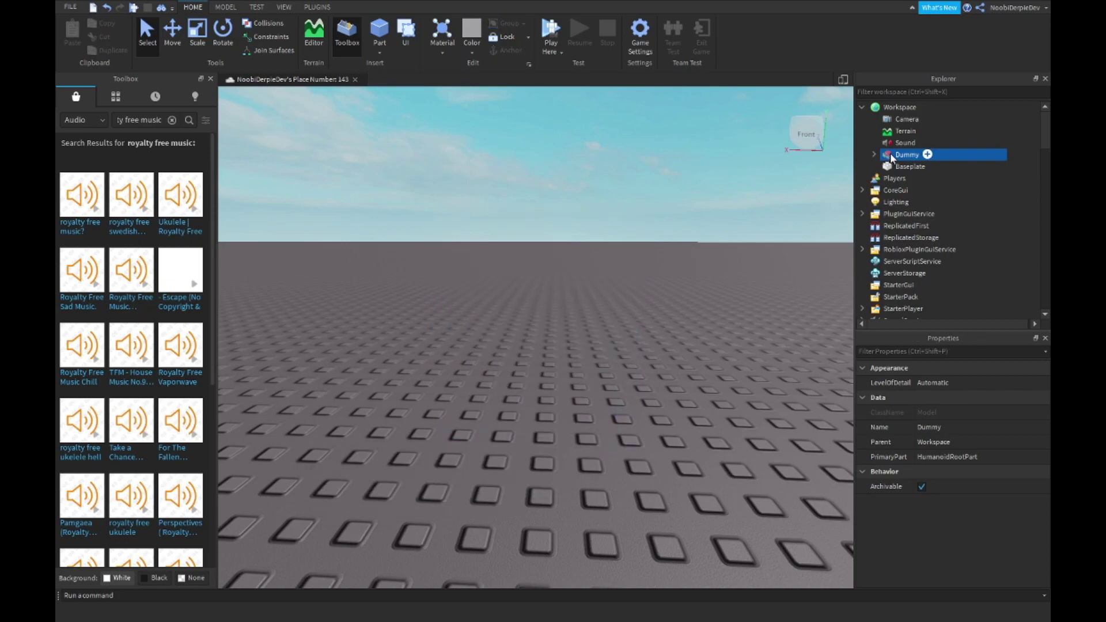
click(77, 137)
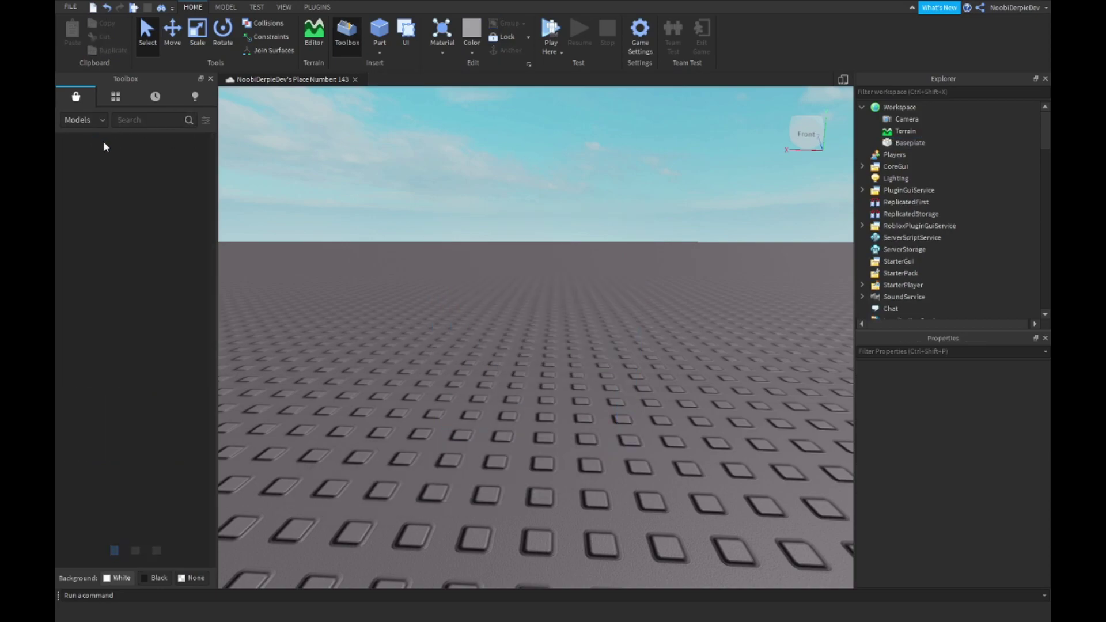